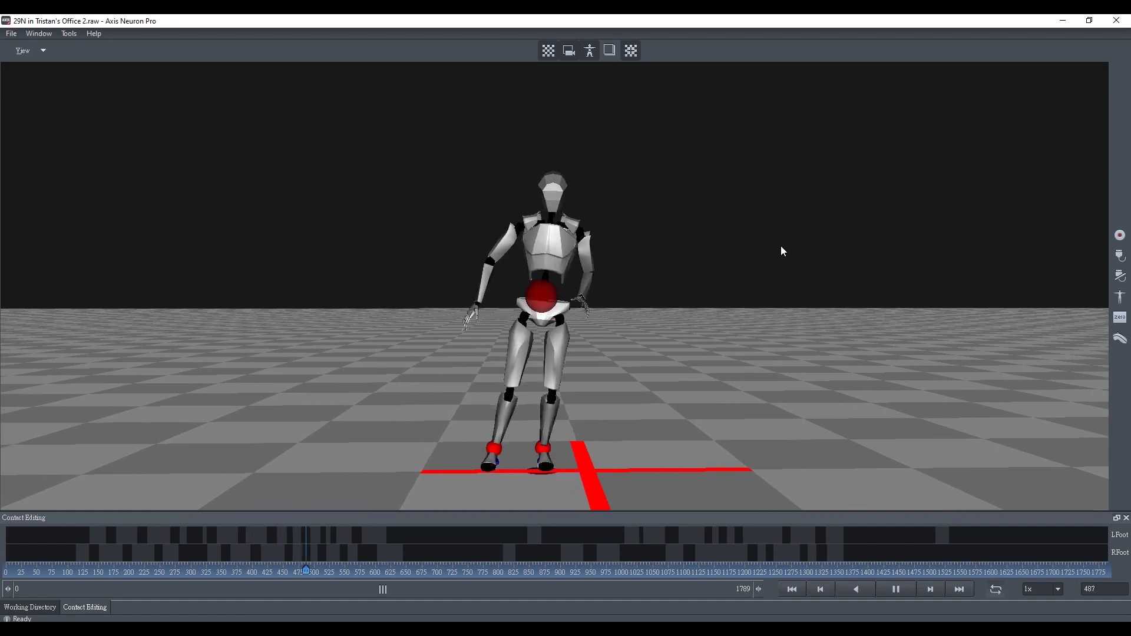
Place Axis Neuron at half-screen beside the project and open the Motion LIVE 2D panel
click(1091, 19)
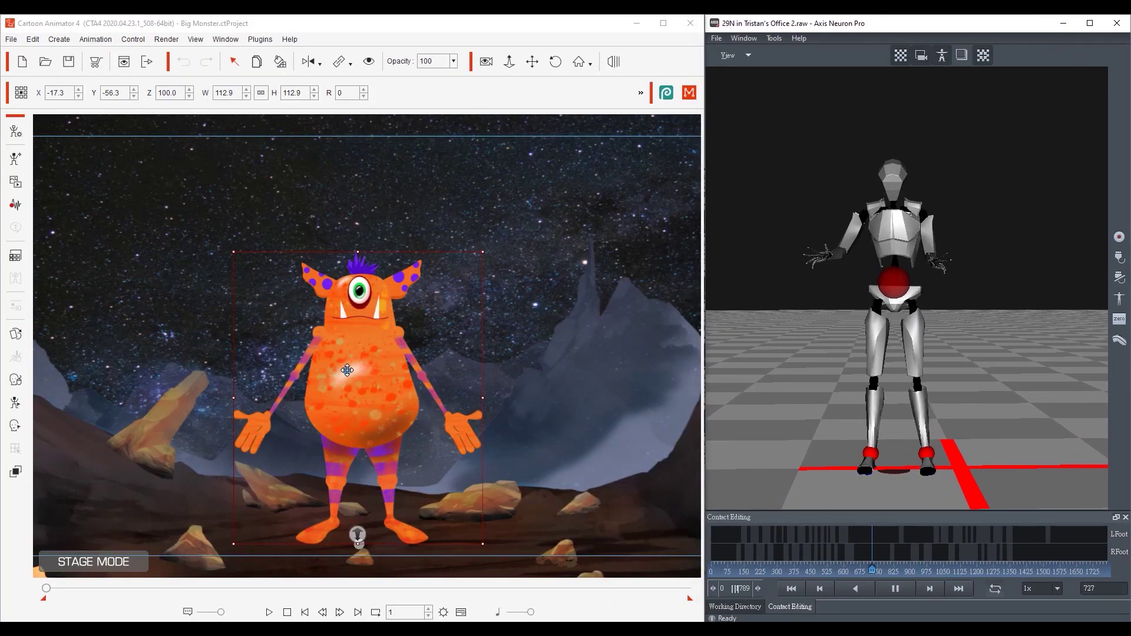
click(385, 390)
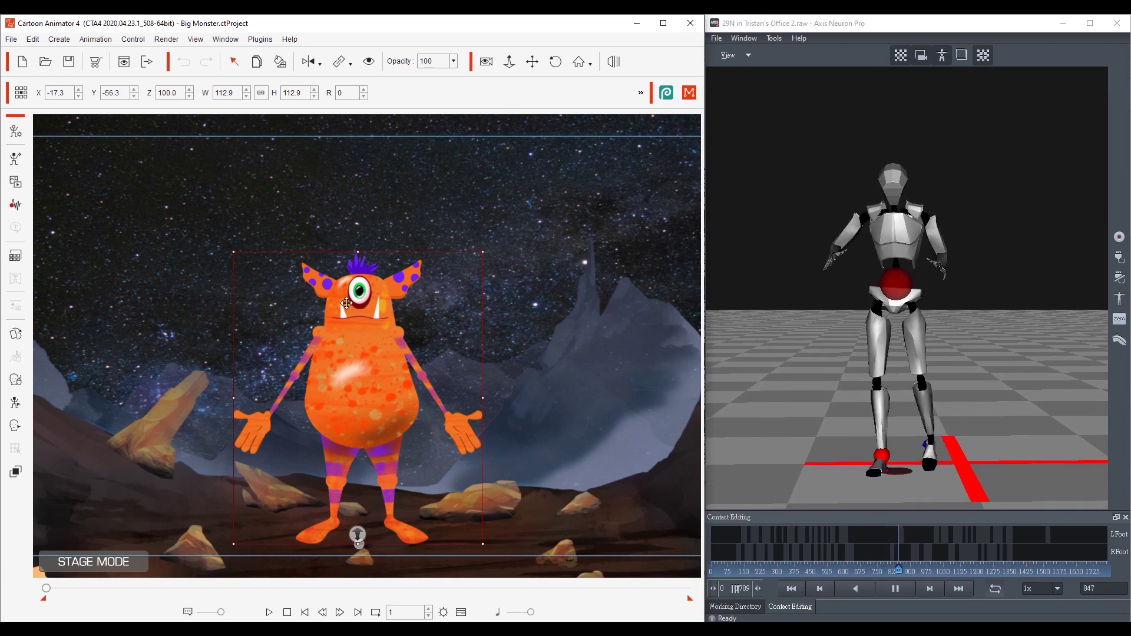
click(263, 40)
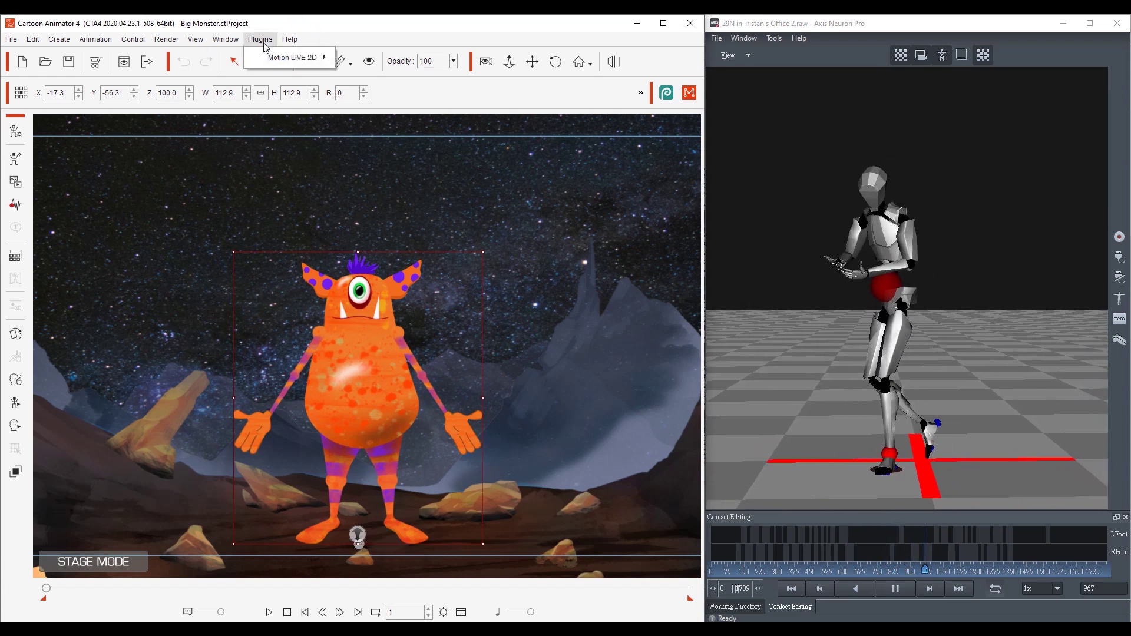
mouse_move(292, 58)
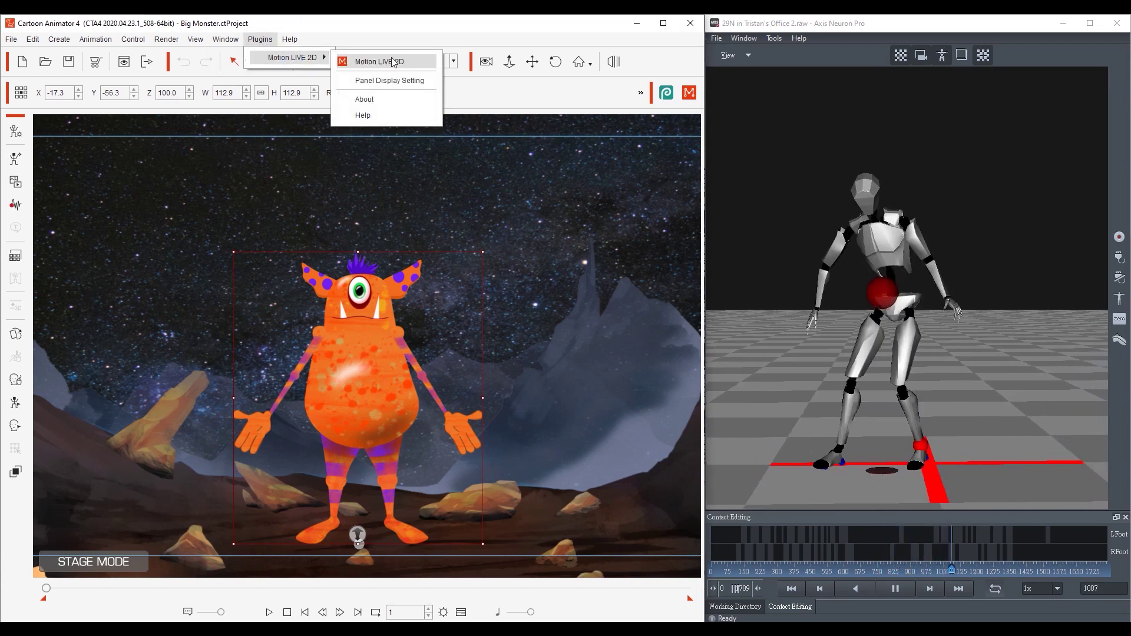
click(383, 346)
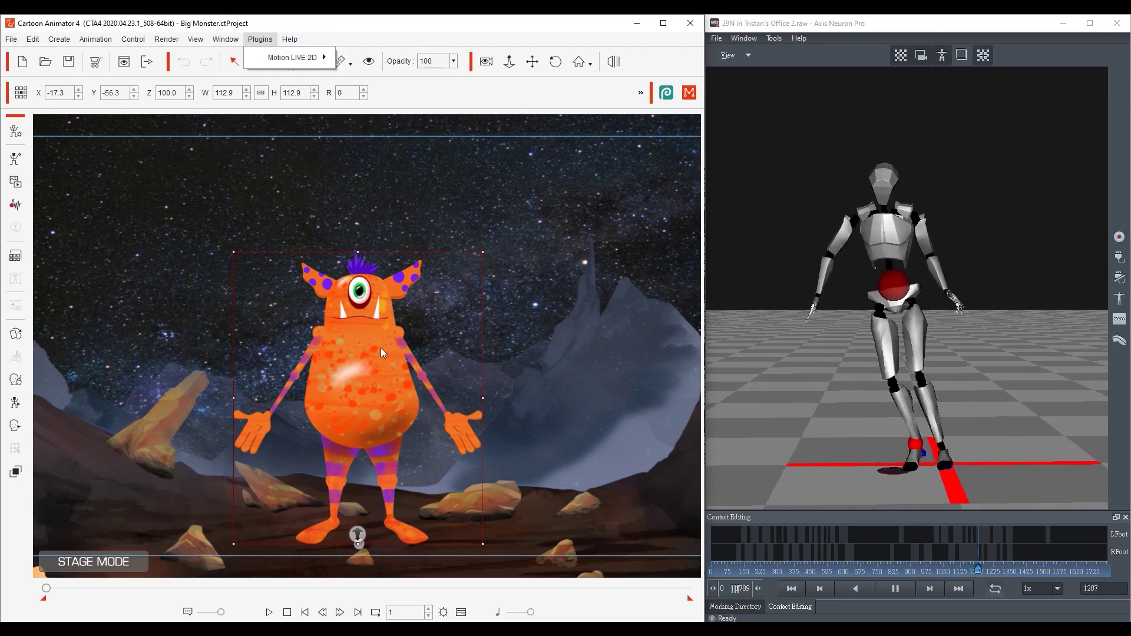
click(694, 98)
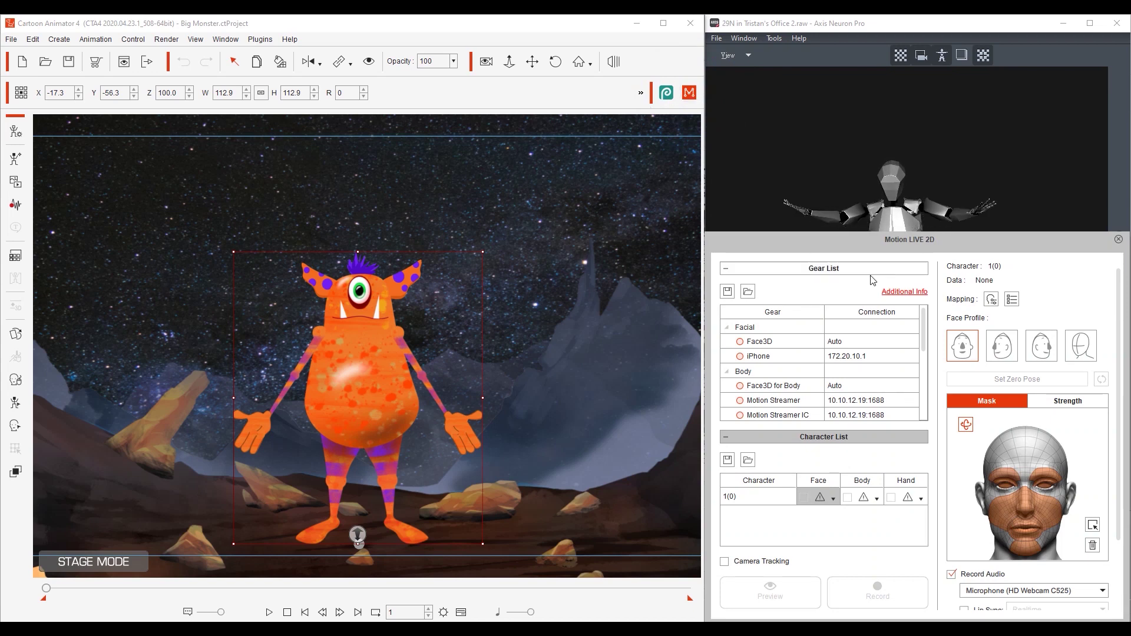
click(865, 443)
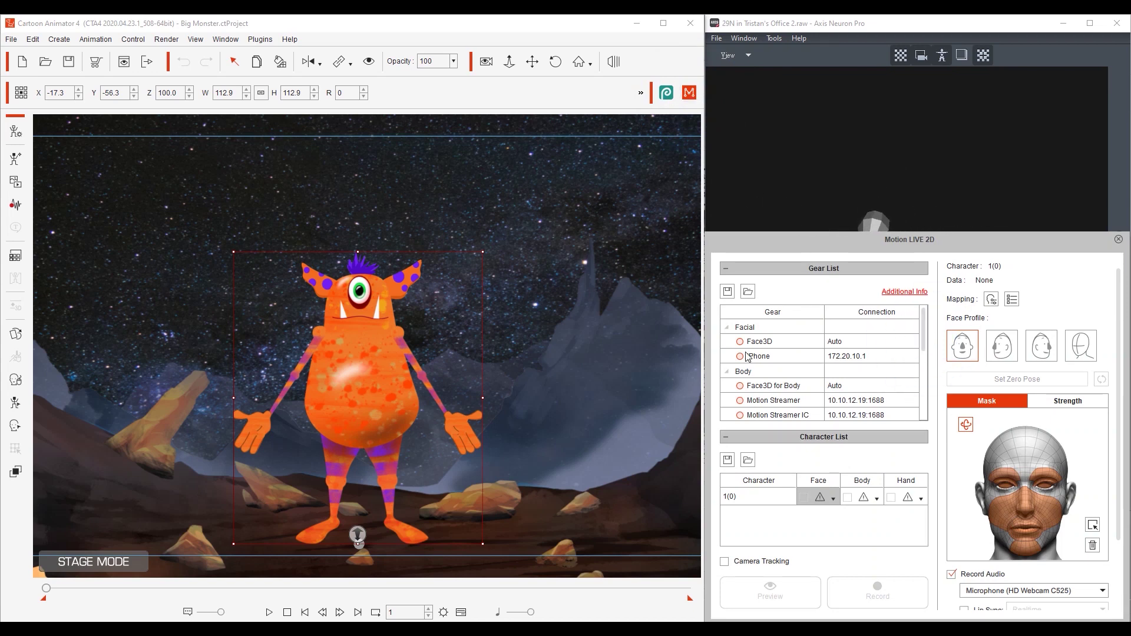
Expand the Body and Hand gear groups and select Perception Neuron as the body gear
click(728, 328)
click(735, 344)
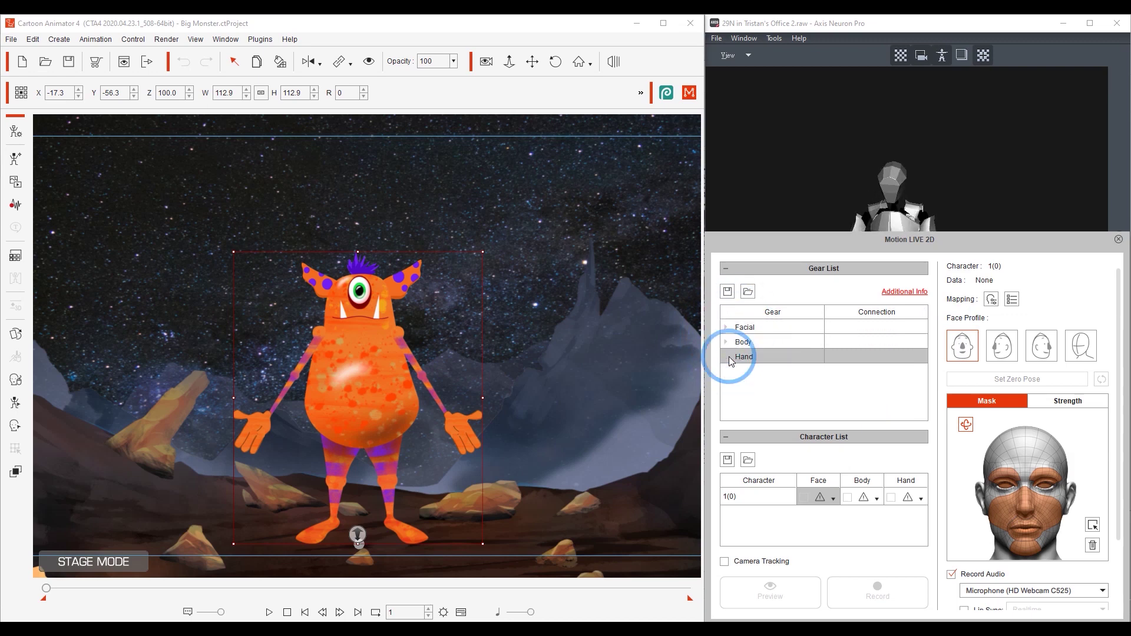
click(735, 345)
click(733, 347)
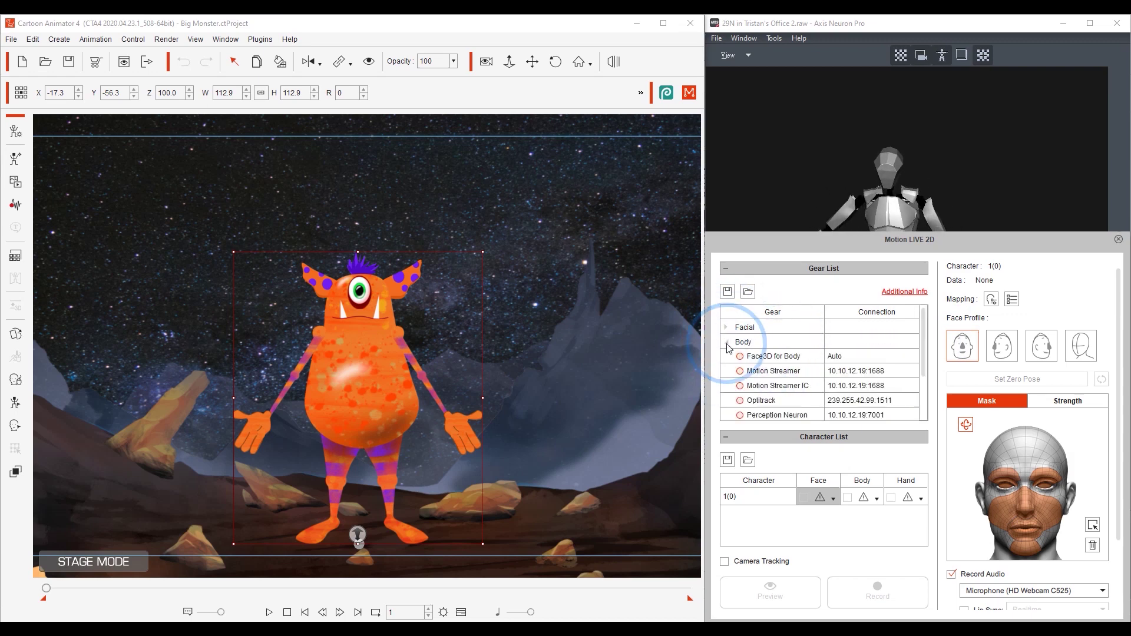
scroll(729, 349, down, 3)
click(773, 370)
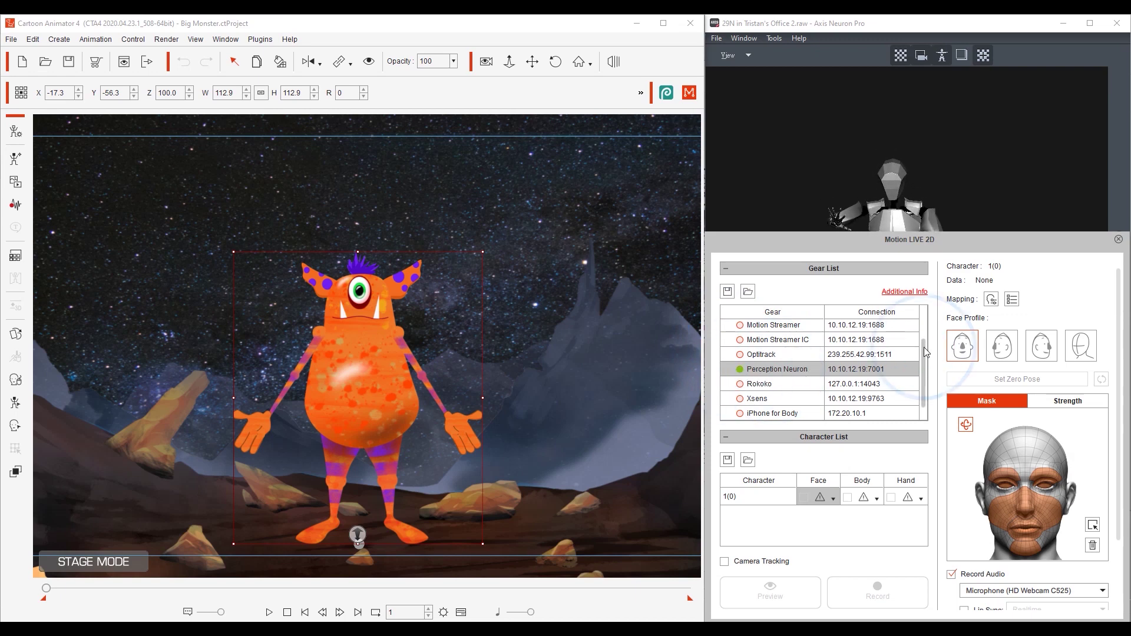
drag(924, 353, 924, 387)
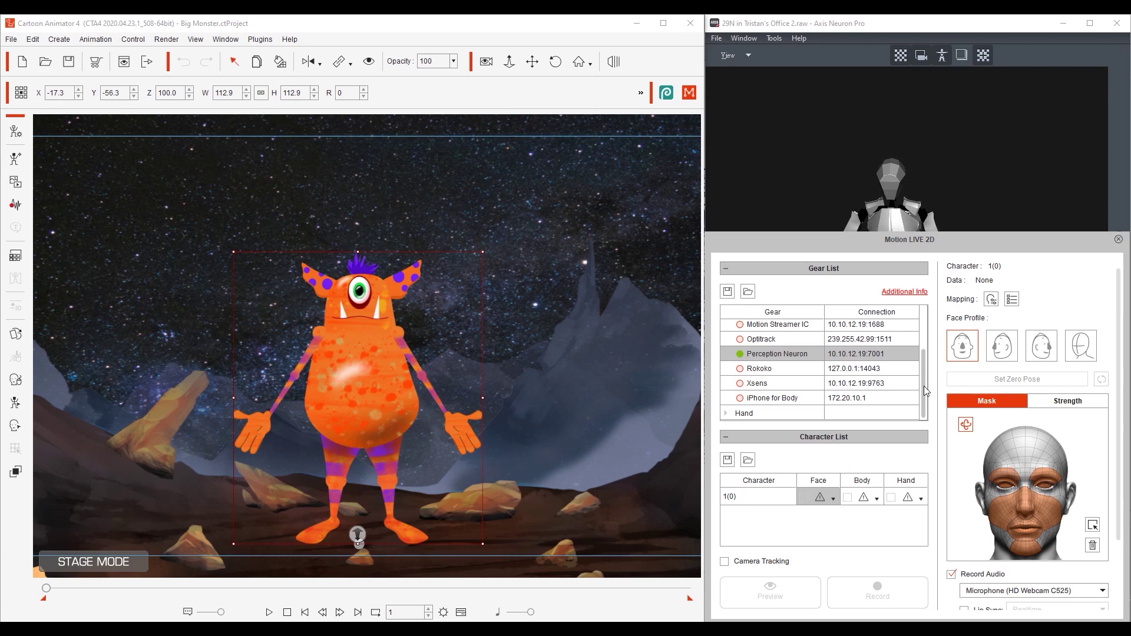
click(725, 414)
scroll(784, 416, down, 2)
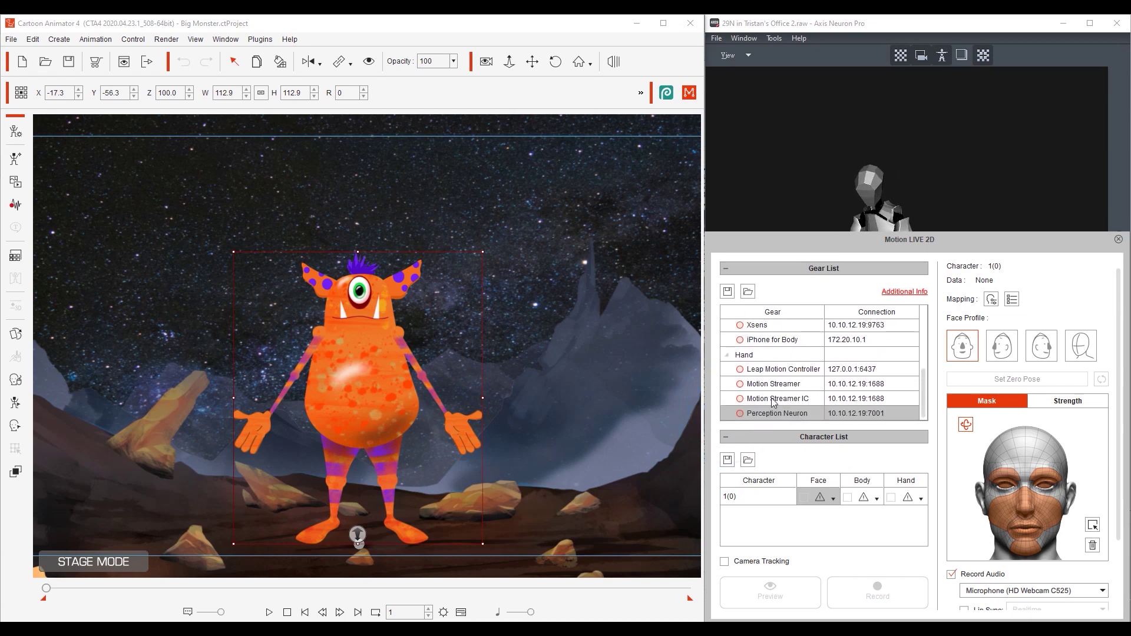
Connect Perception Neuron and set it as the character's Body and Hand gear
click(741, 414)
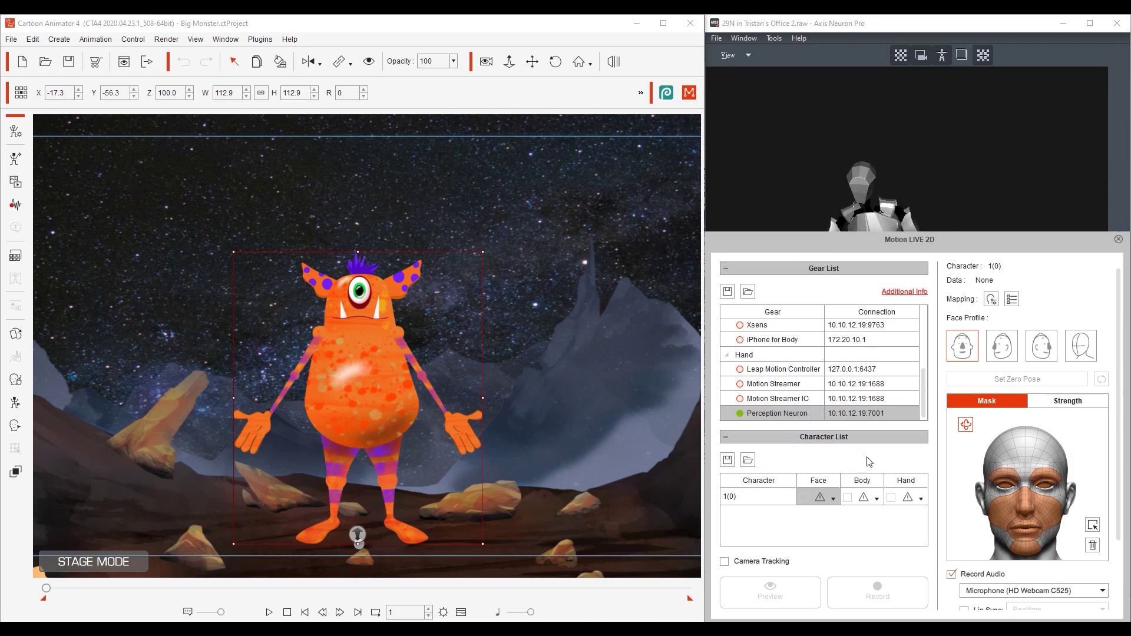
click(877, 499)
scroll(982, 517, down, 1)
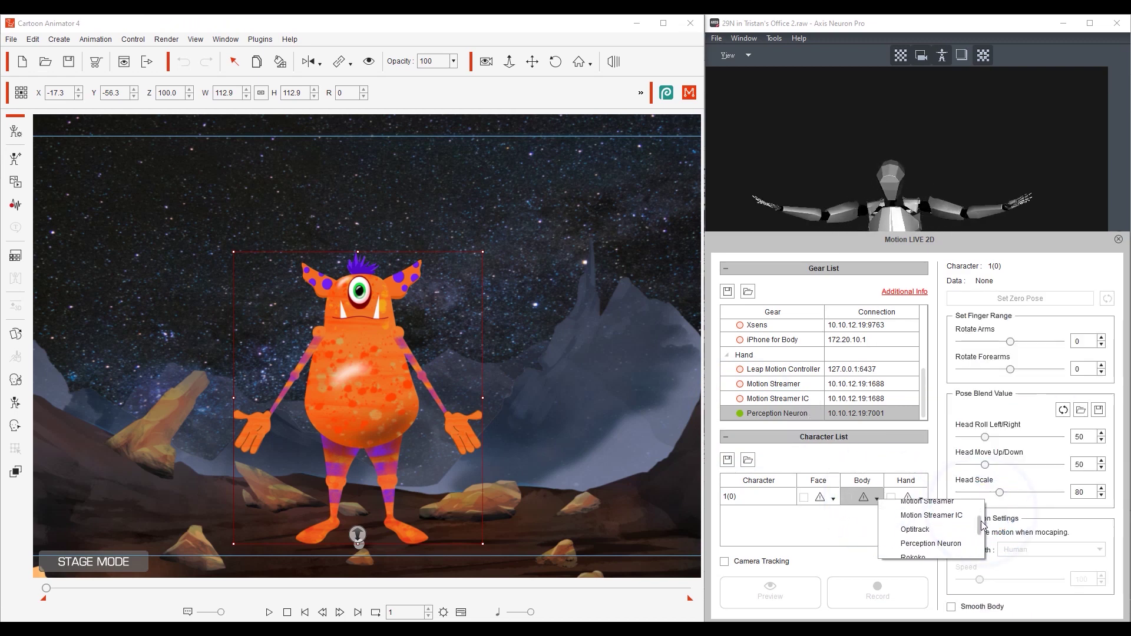
click(947, 532)
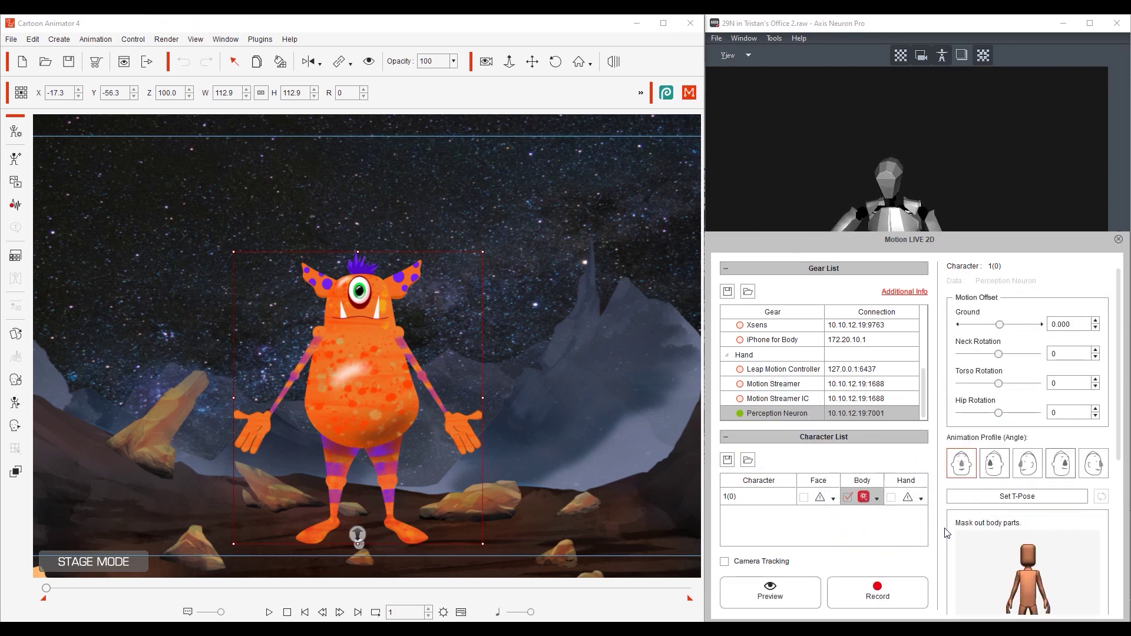
click(921, 499)
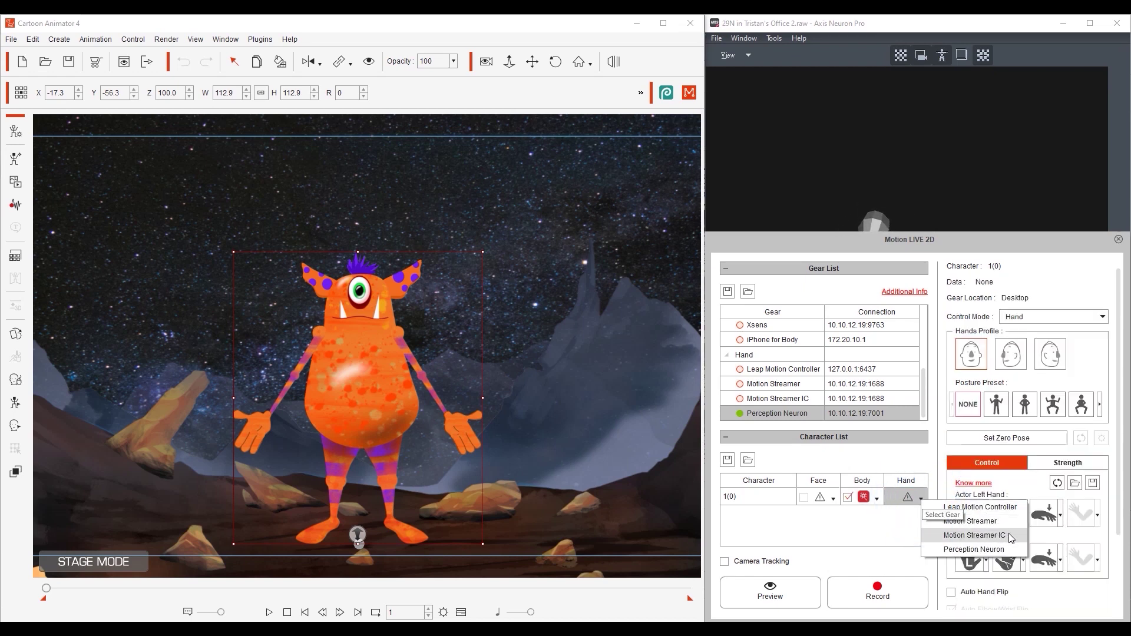
click(998, 550)
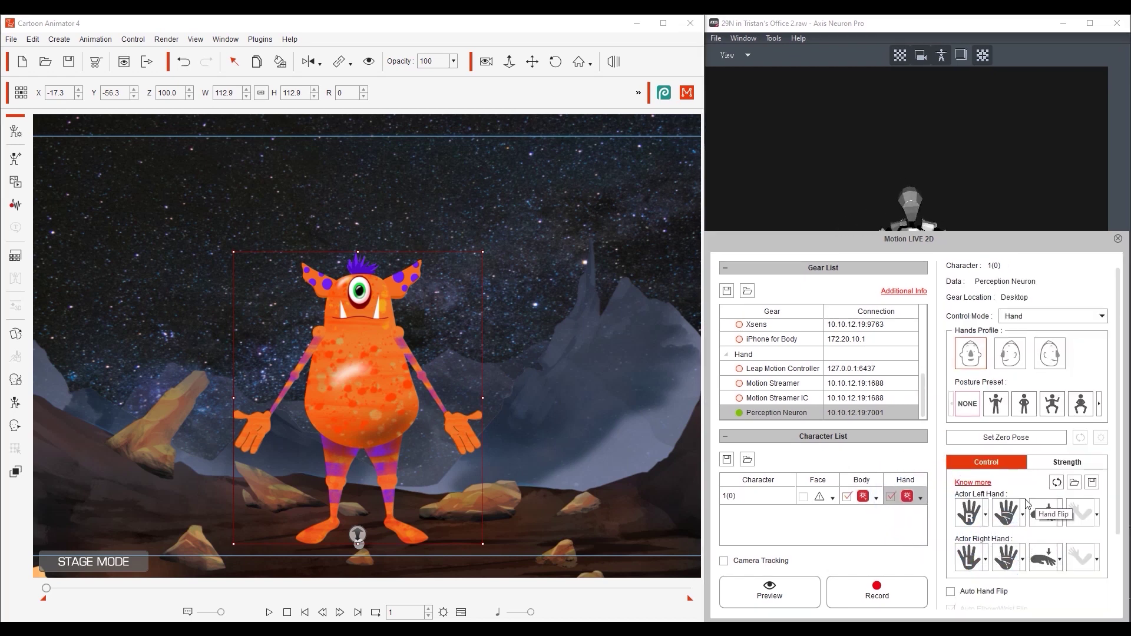
Map Left Hand and Right Hand Data to the actor's hands and start the live preview
click(986, 514)
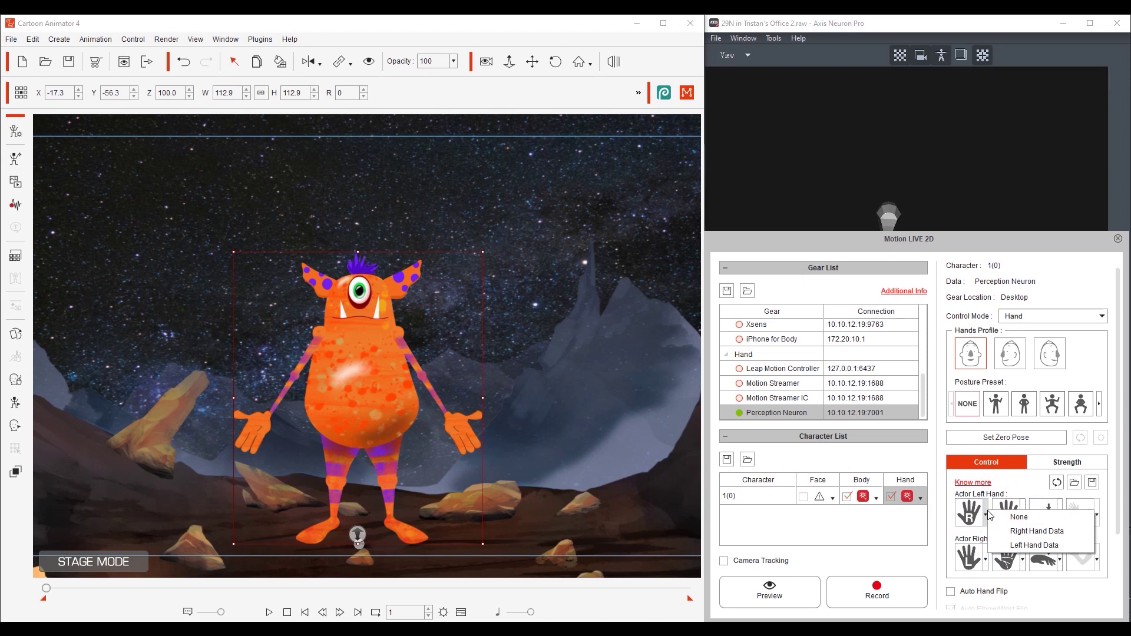
click(1051, 547)
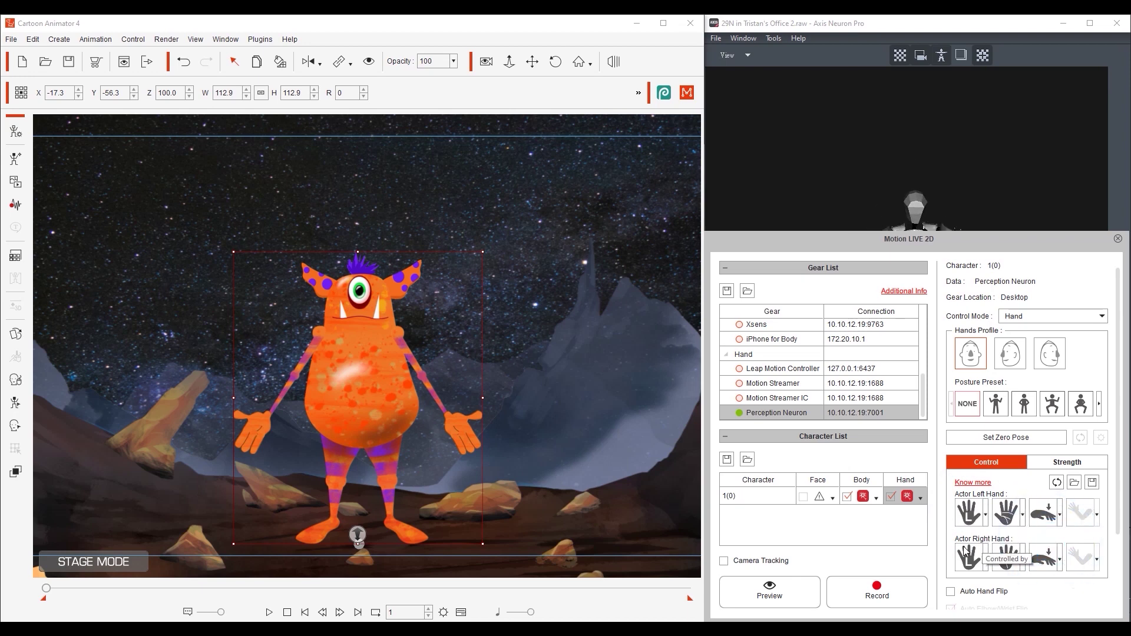
click(988, 558)
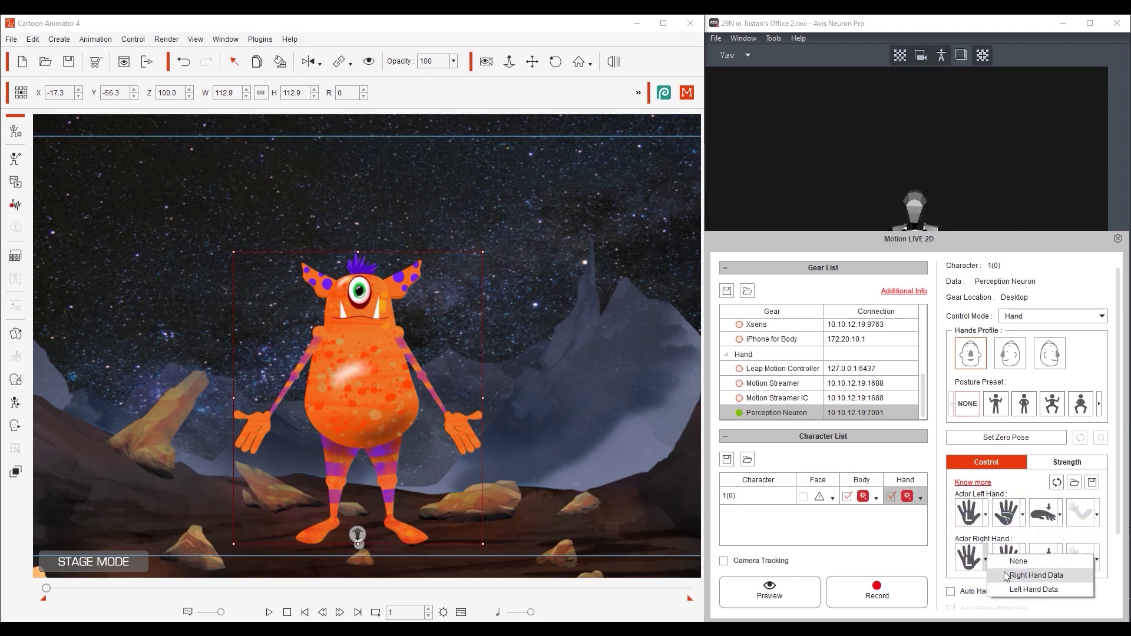
click(1044, 576)
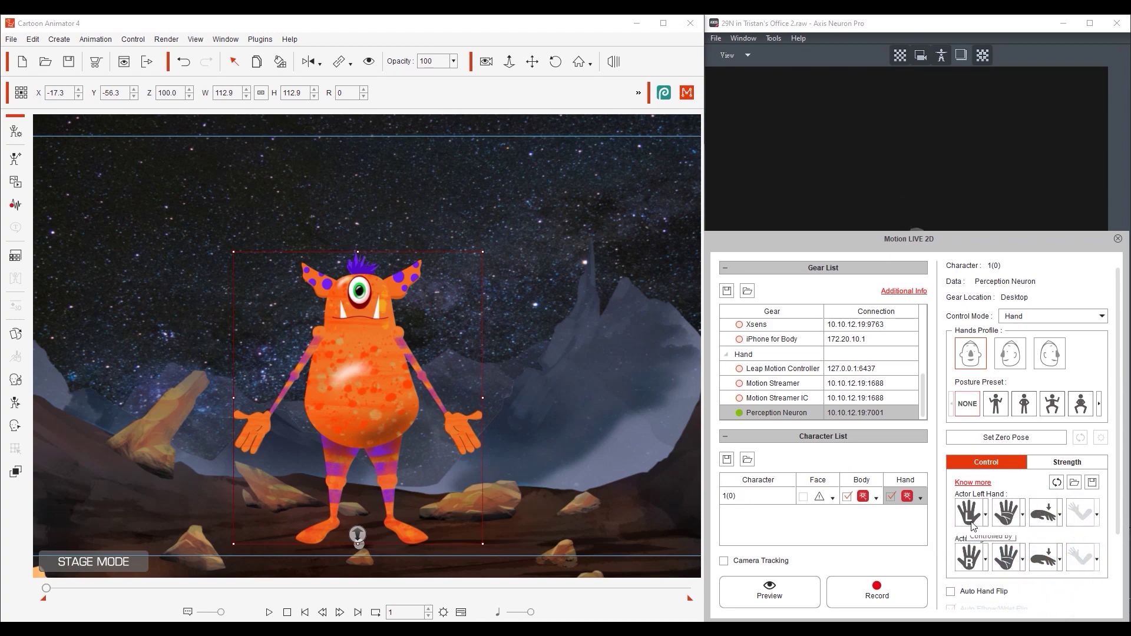
click(769, 591)
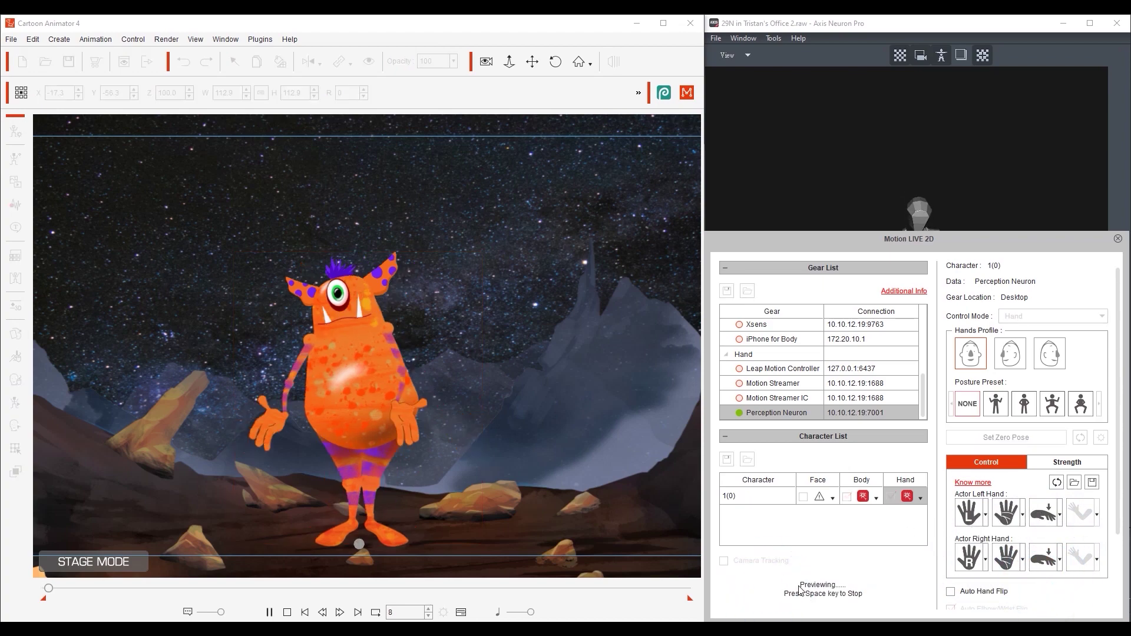
click(823, 183)
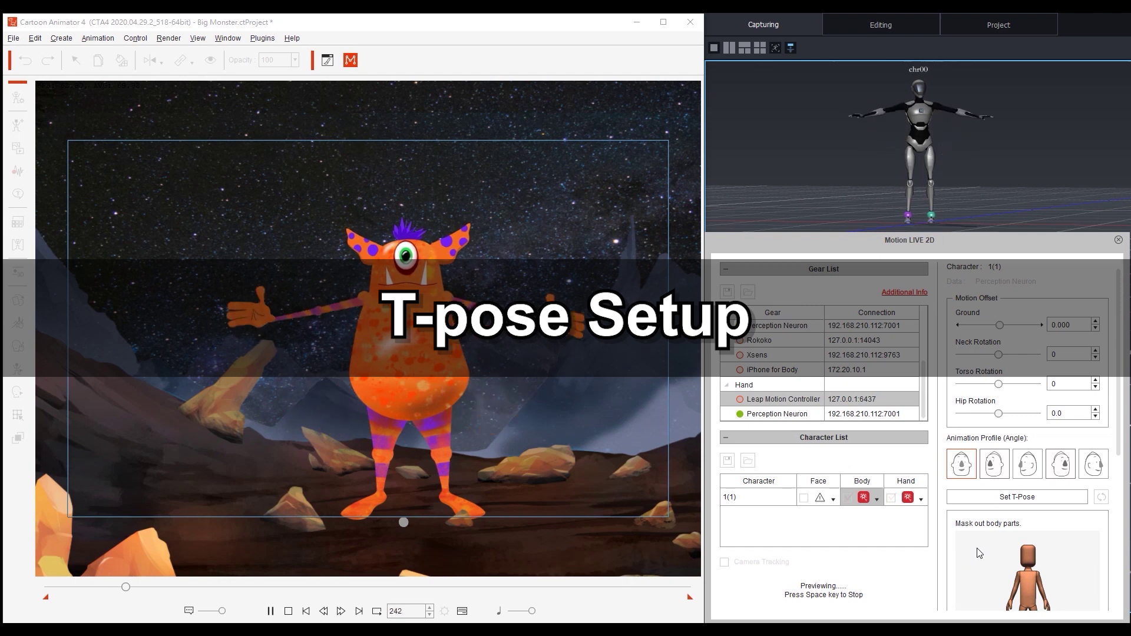
Set T-Pose repeatedly until the monster matches the actor's level arms-out pose
click(985, 502)
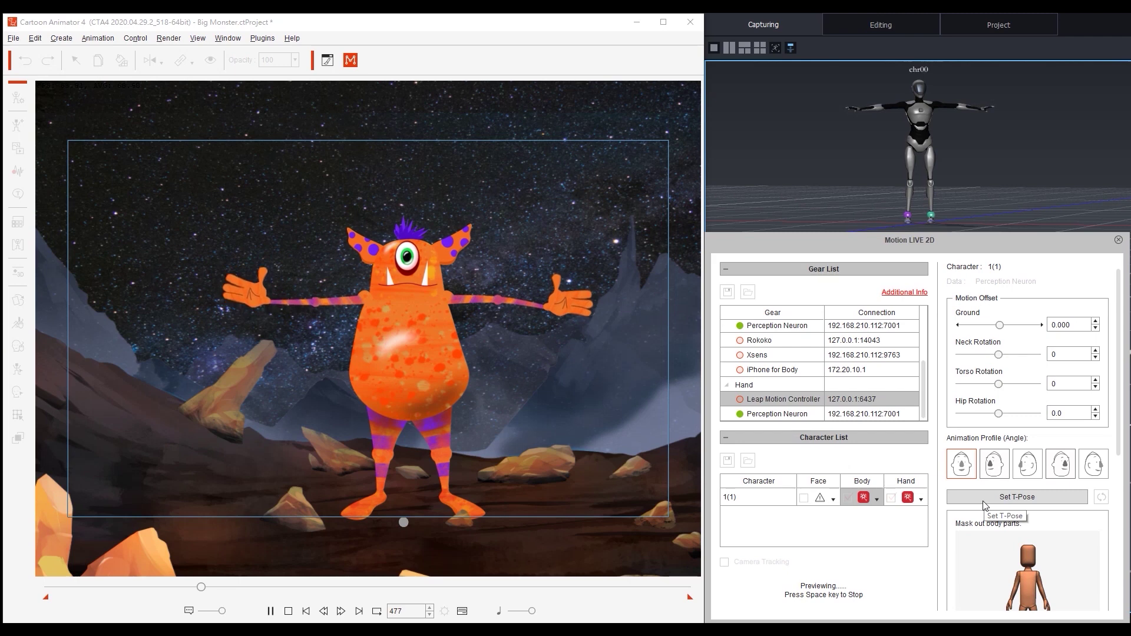
click(985, 505)
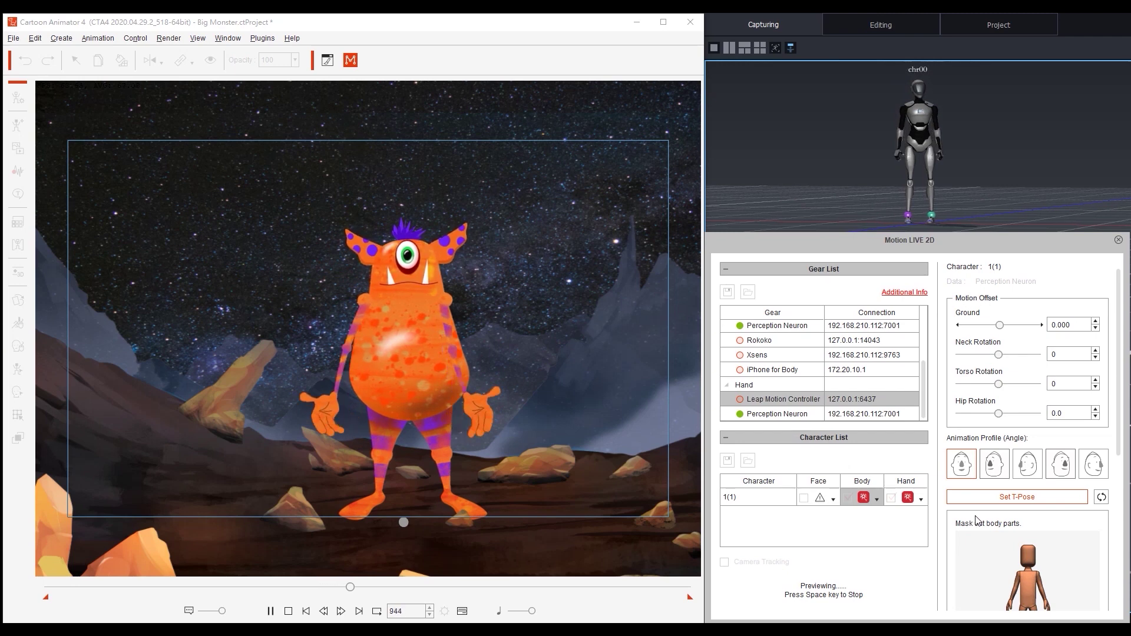
click(982, 501)
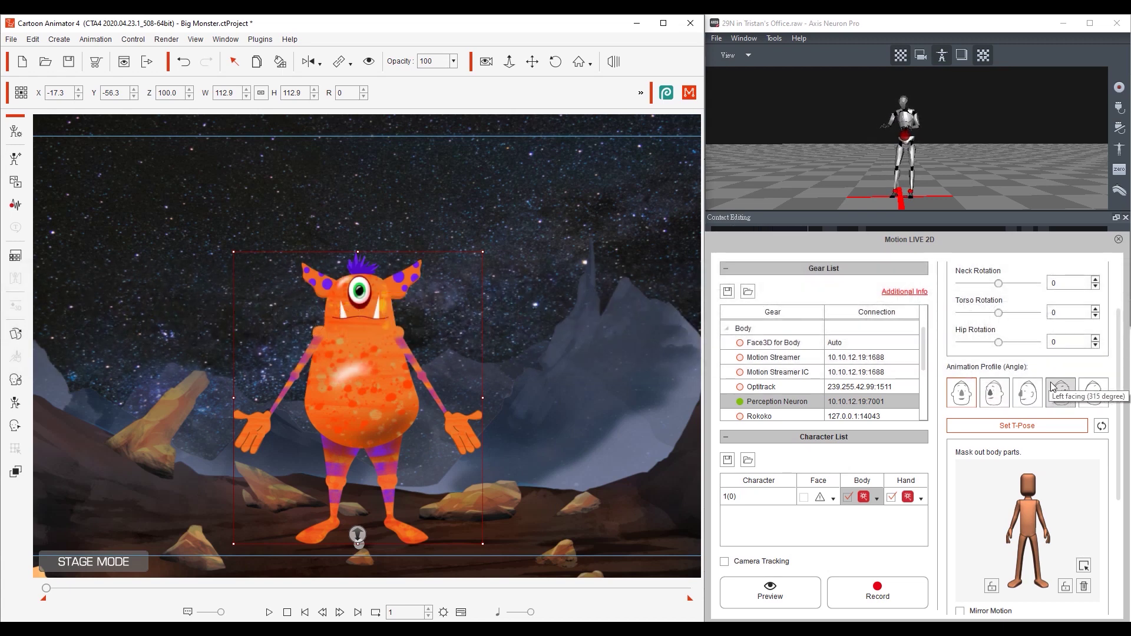
Apply the front-facing animation profile, check the hand and body gear settings, and run the live preview
click(961, 393)
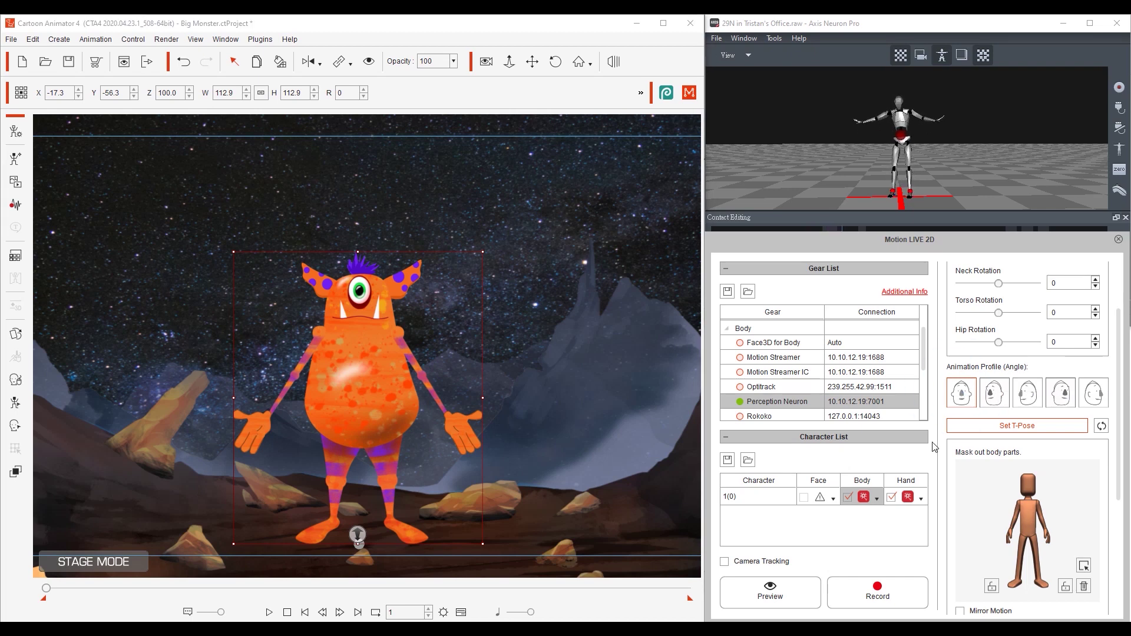
click(908, 497)
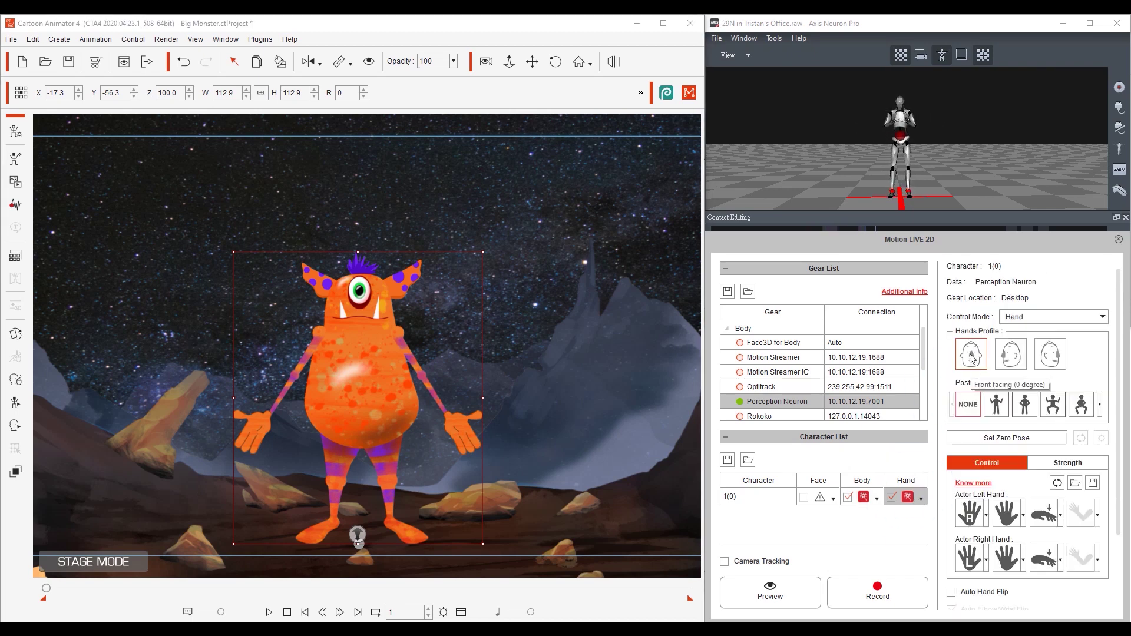
click(862, 499)
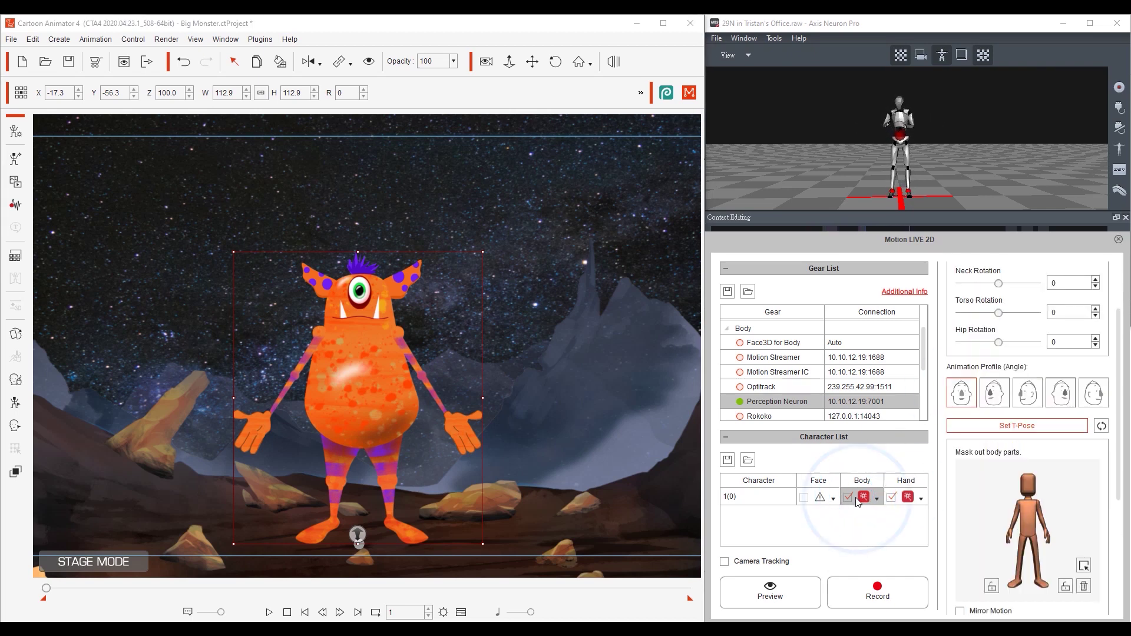
click(777, 594)
key(space)
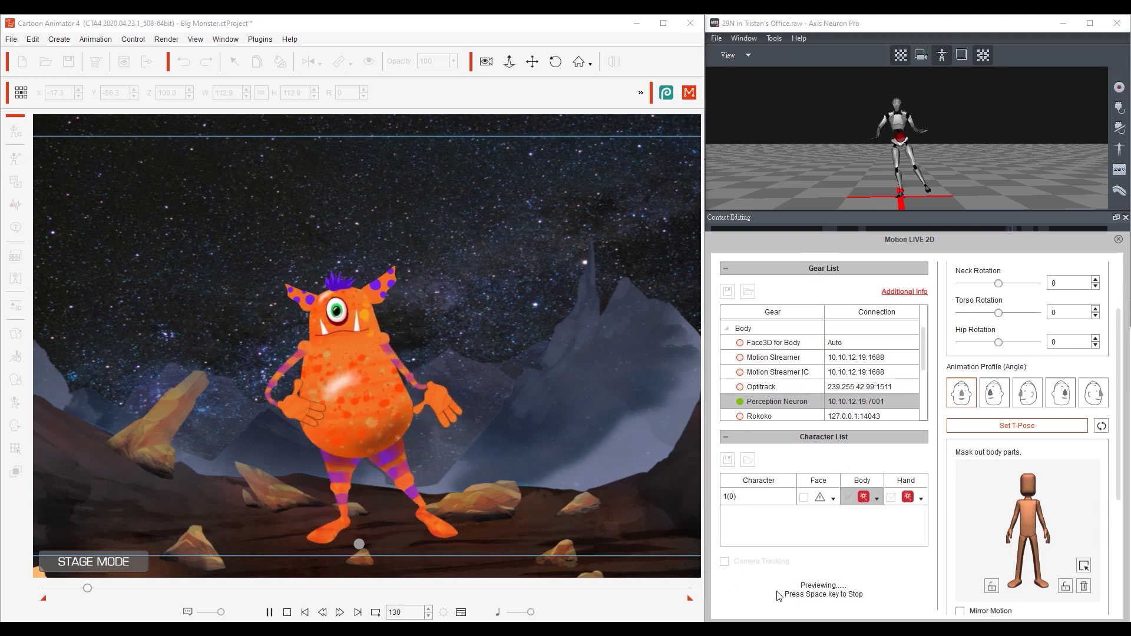
Stop the preview, hide monster 1(0), show Side2, and apply the right-facing animation profile
key(space)
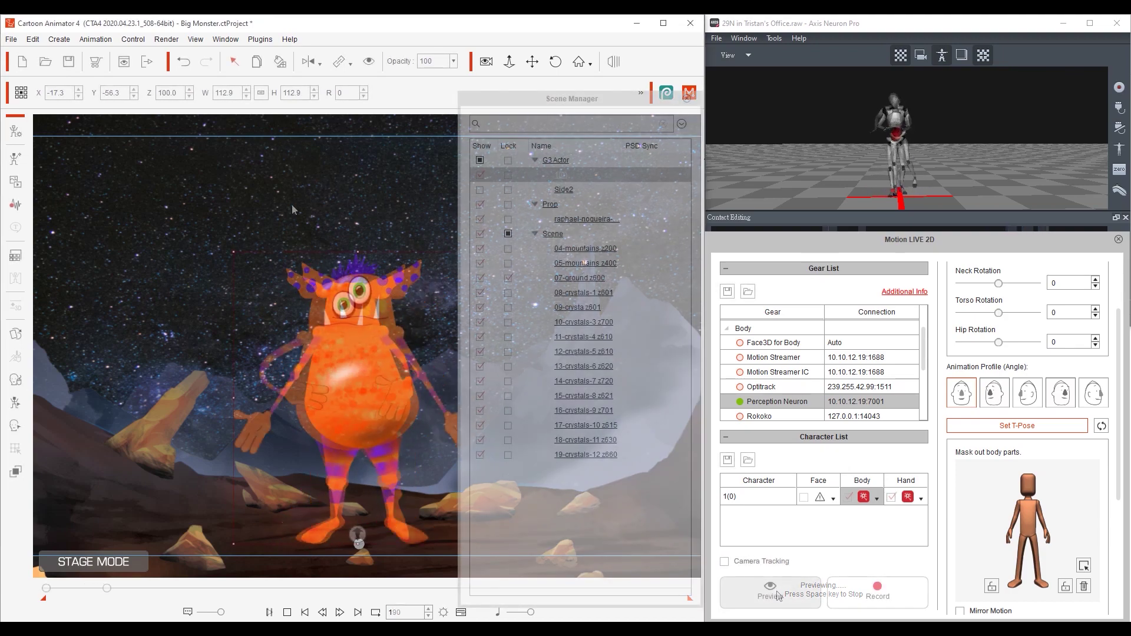
click(480, 175)
click(480, 189)
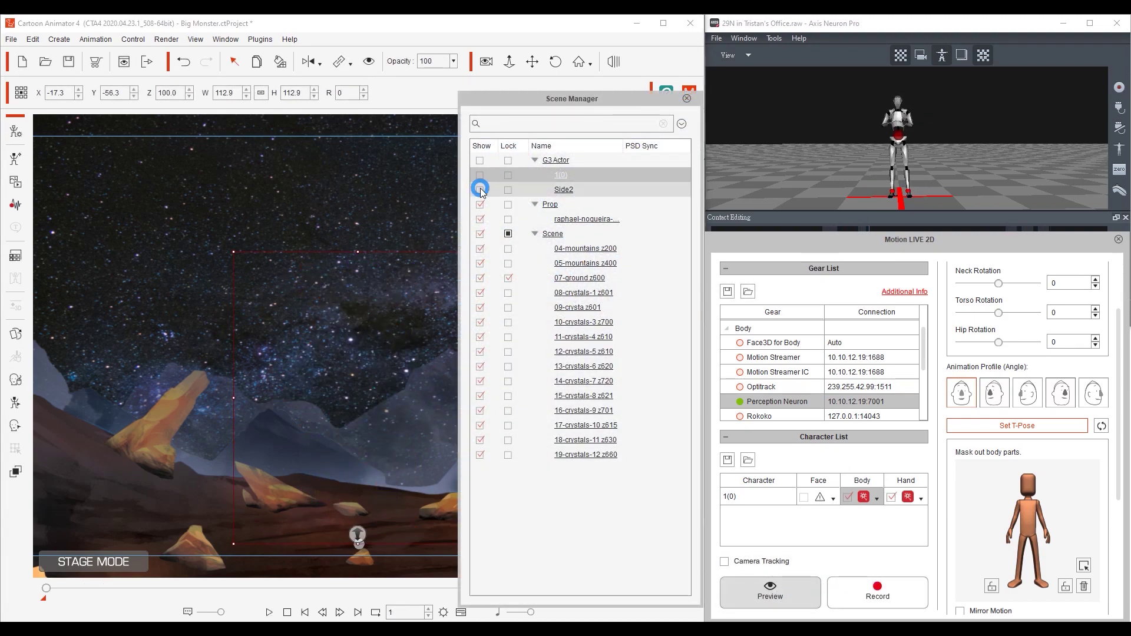
click(687, 99)
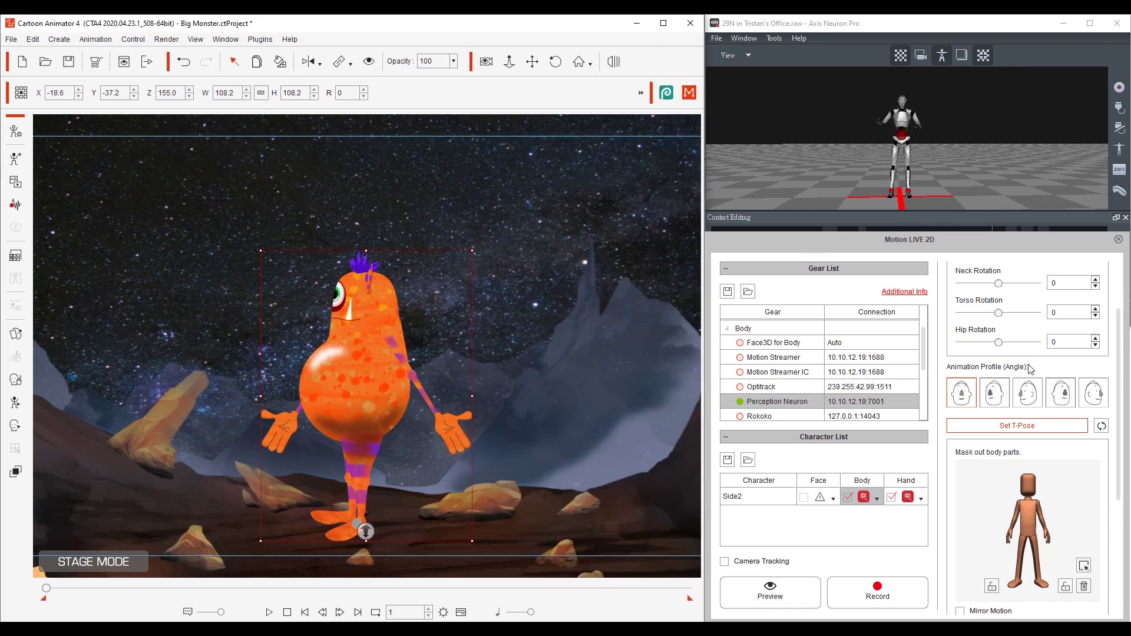
click(1030, 393)
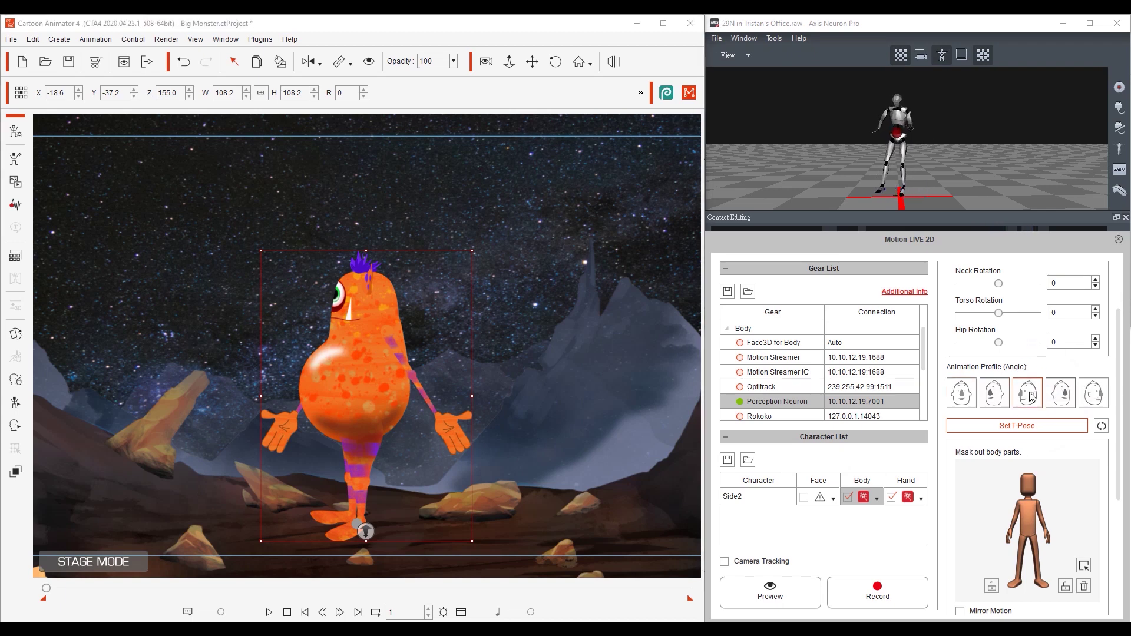
click(908, 496)
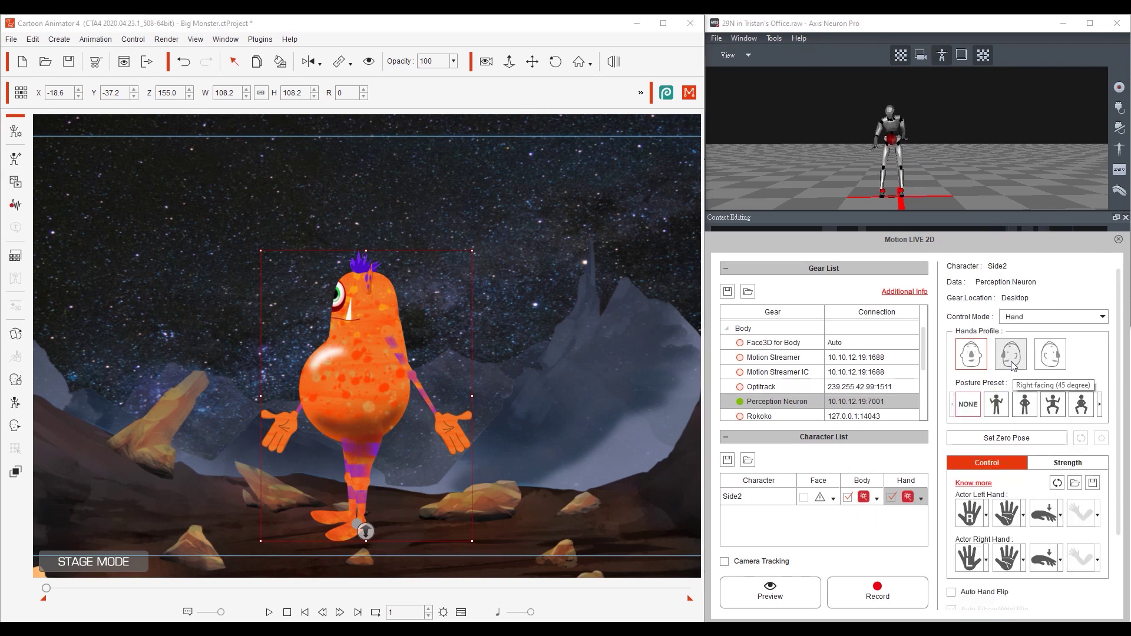
Preview the Side2 monster live from its body gear settings
click(864, 498)
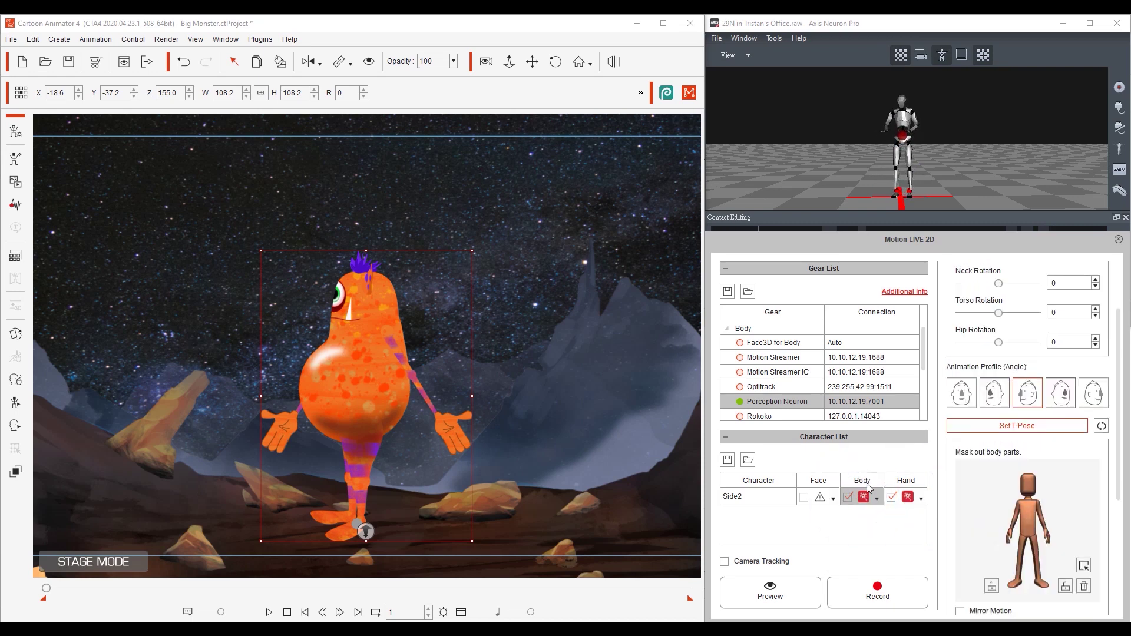
click(771, 594)
key(space)
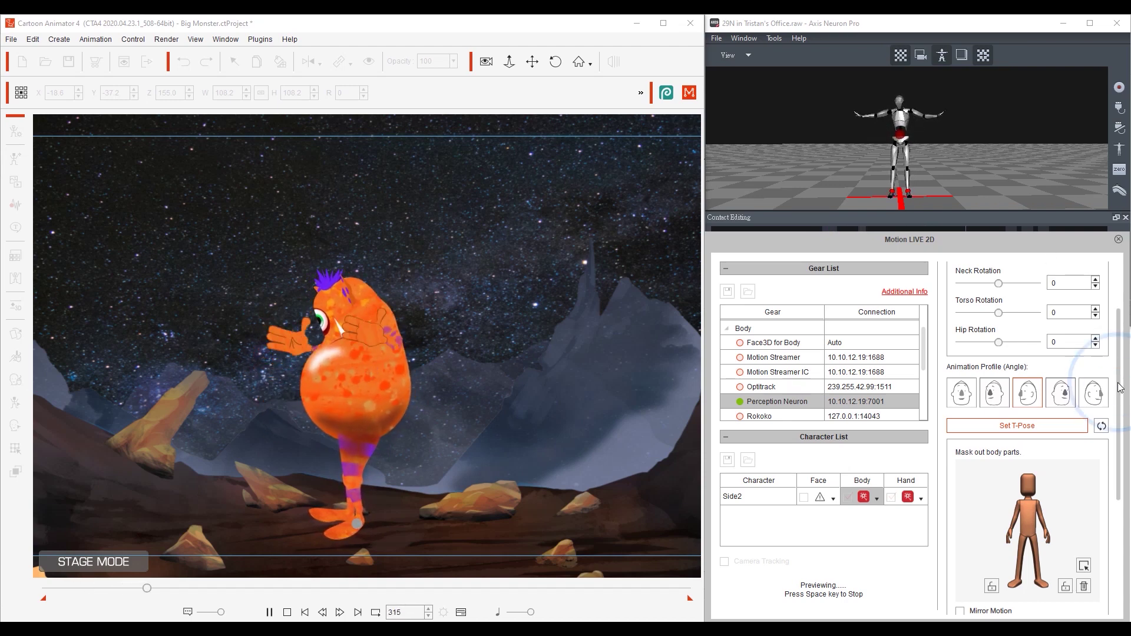
drag(1119, 387, 1116, 323)
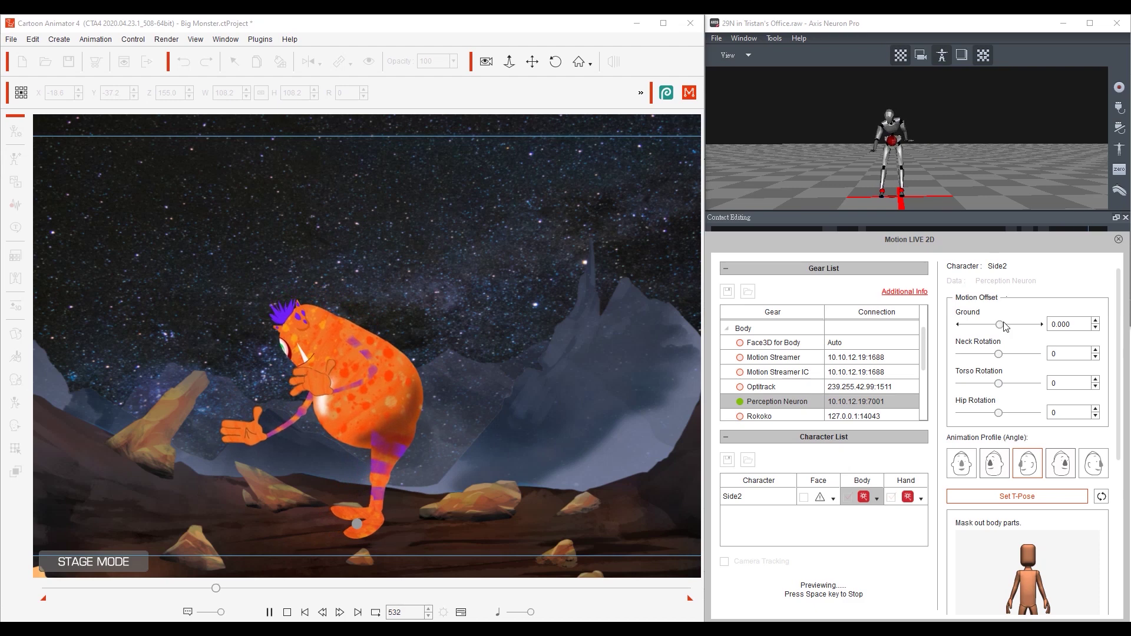
Lower the Ground motion offset, toggle Foot Contact, and nudge Ground slightly lower again
drag(1000, 325, 988, 325)
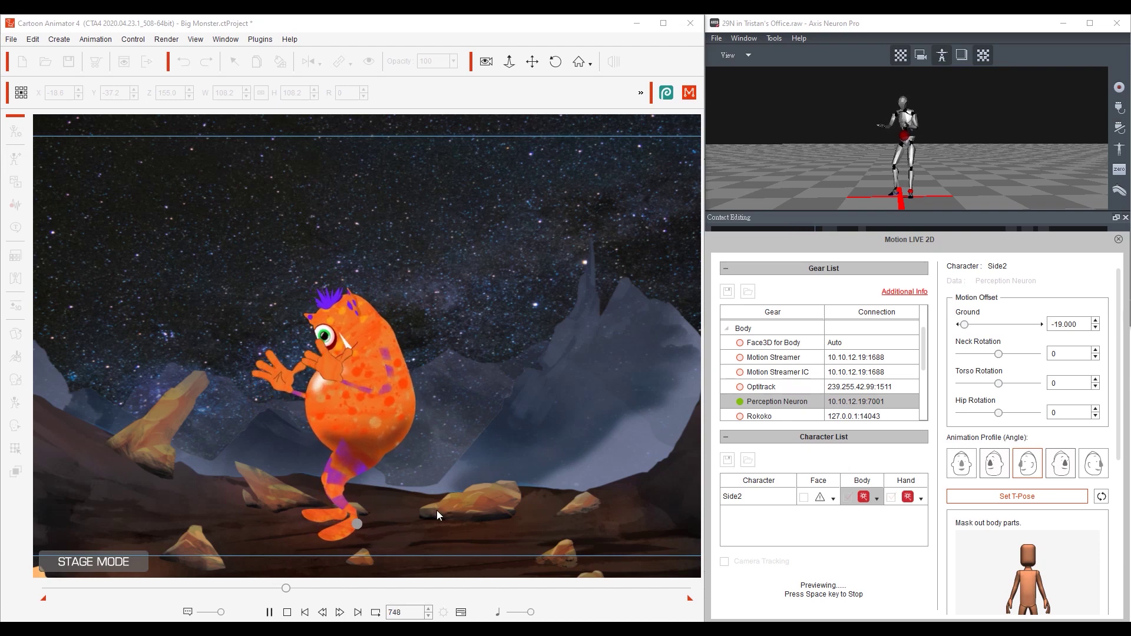
drag(1122, 345, 1122, 476)
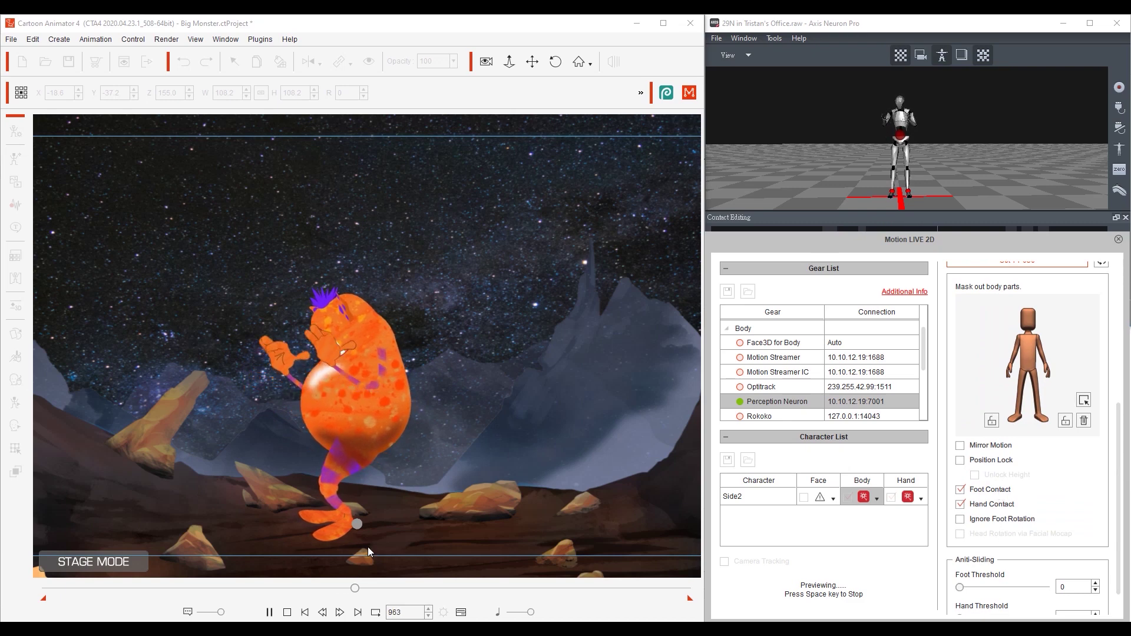
click(975, 497)
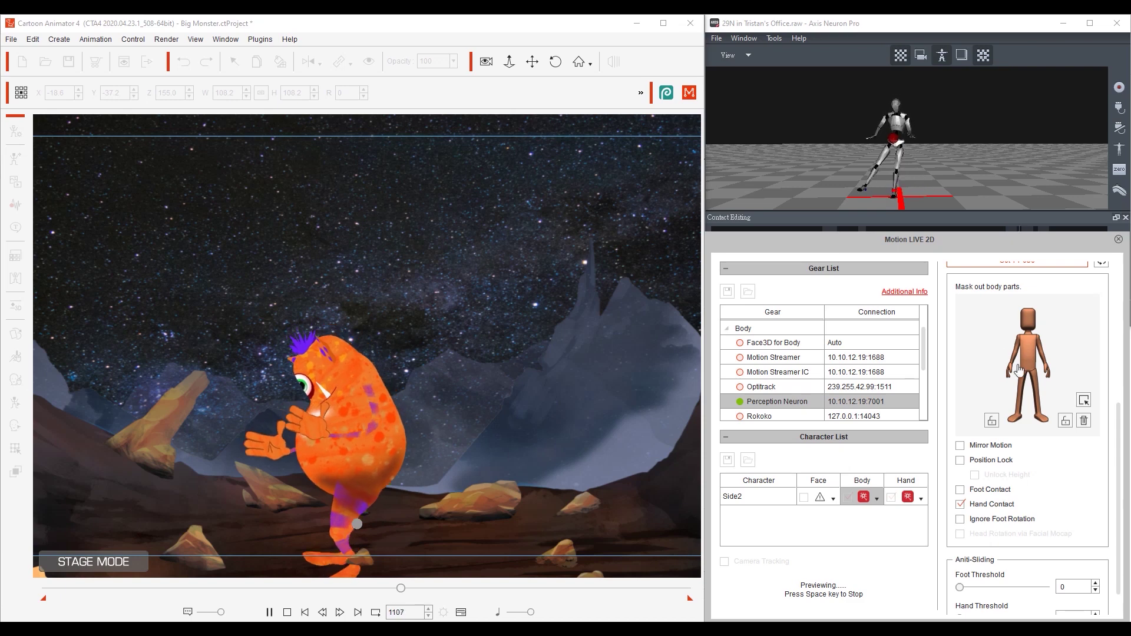
scroll(1019, 369, up, 3)
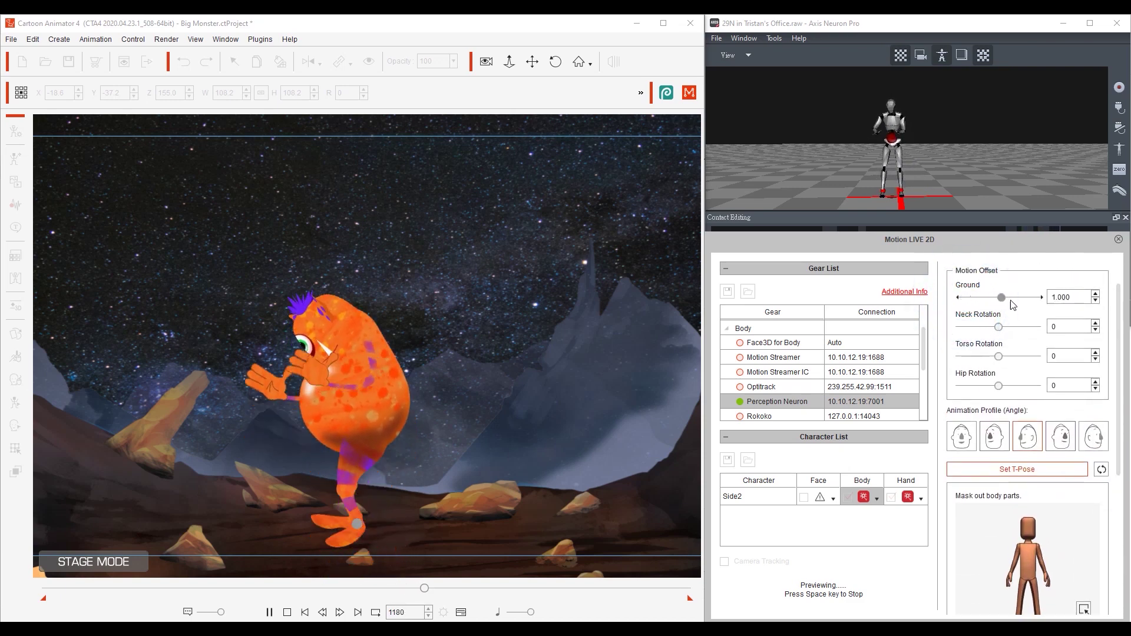
drag(982, 310, 973, 305)
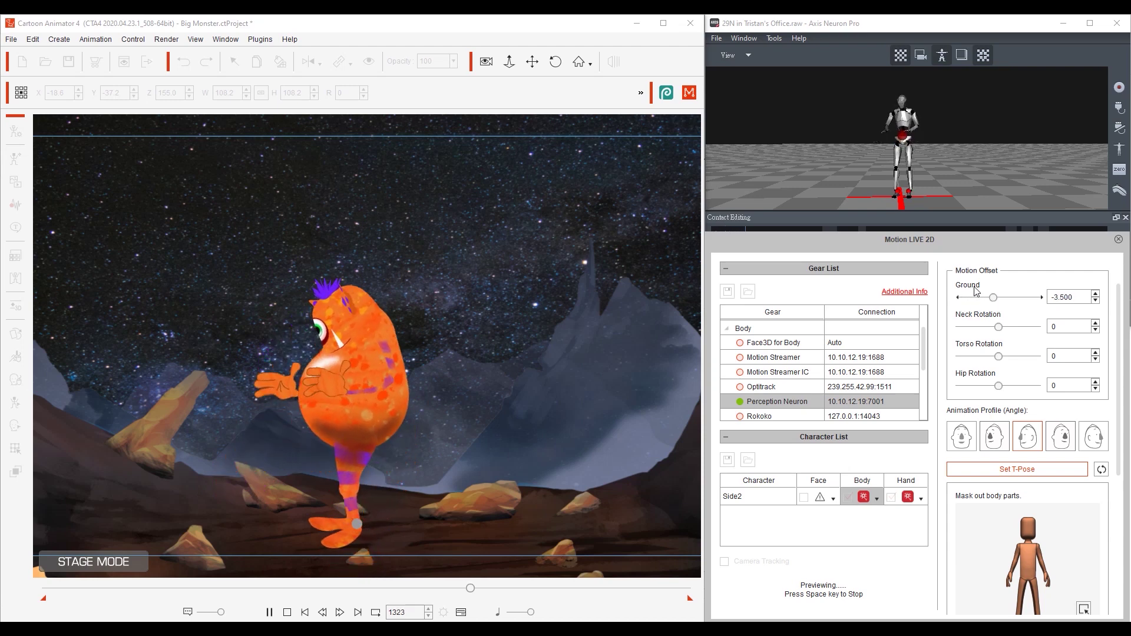
drag(1121, 299, 1130, 454)
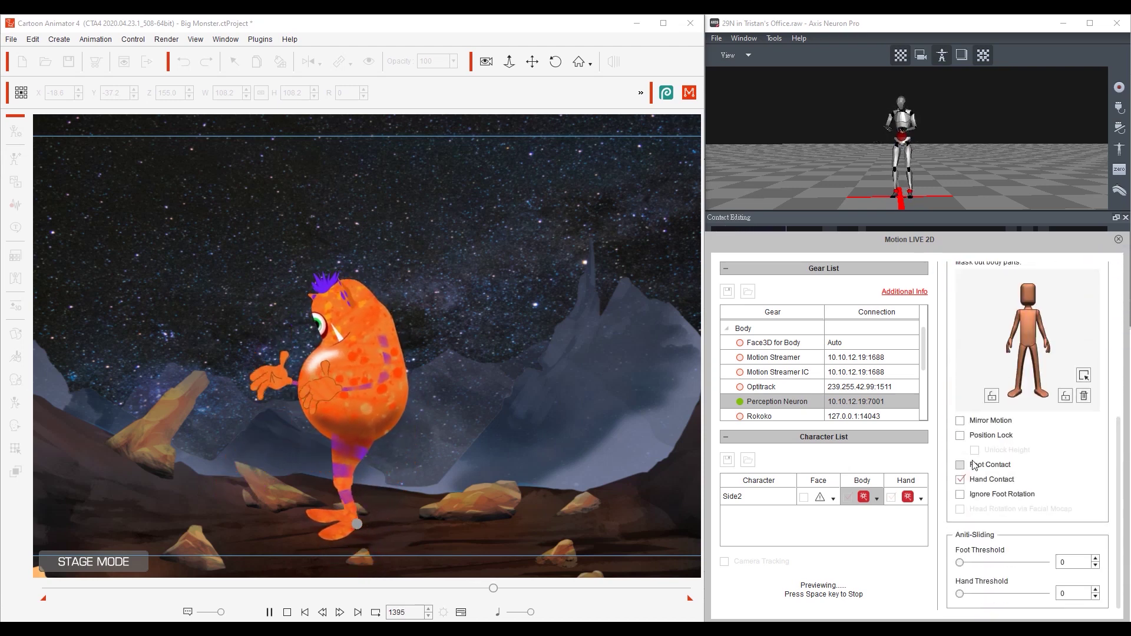
drag(1116, 465, 1115, 314)
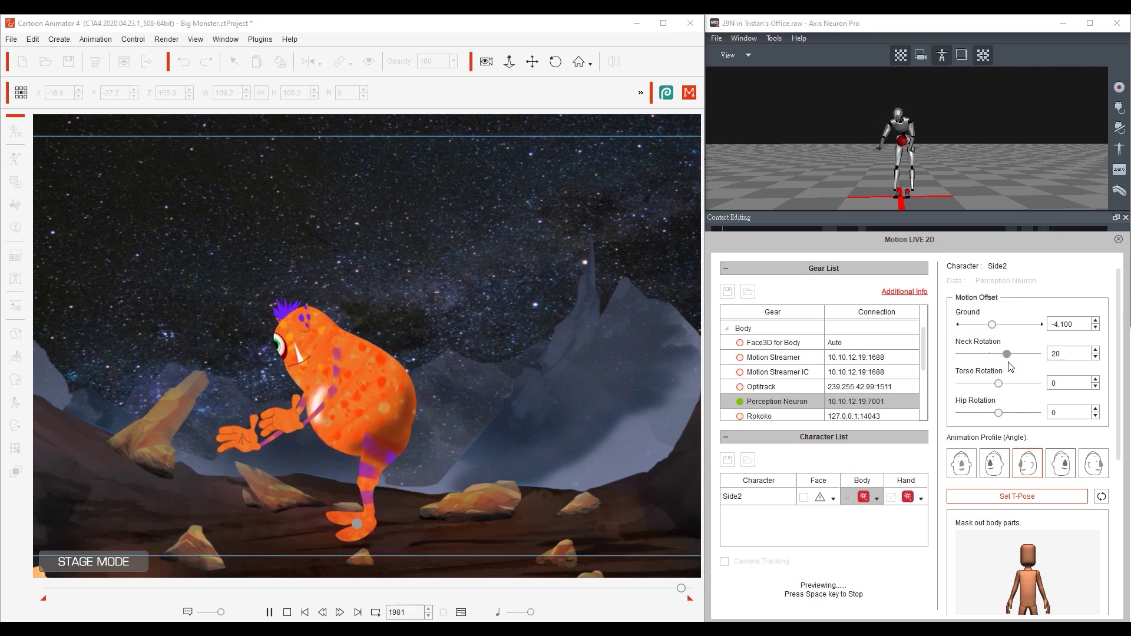
Increase the neck and torso rotation offsets and slightly reduce the hip rotation
drag(997, 366, 1010, 366)
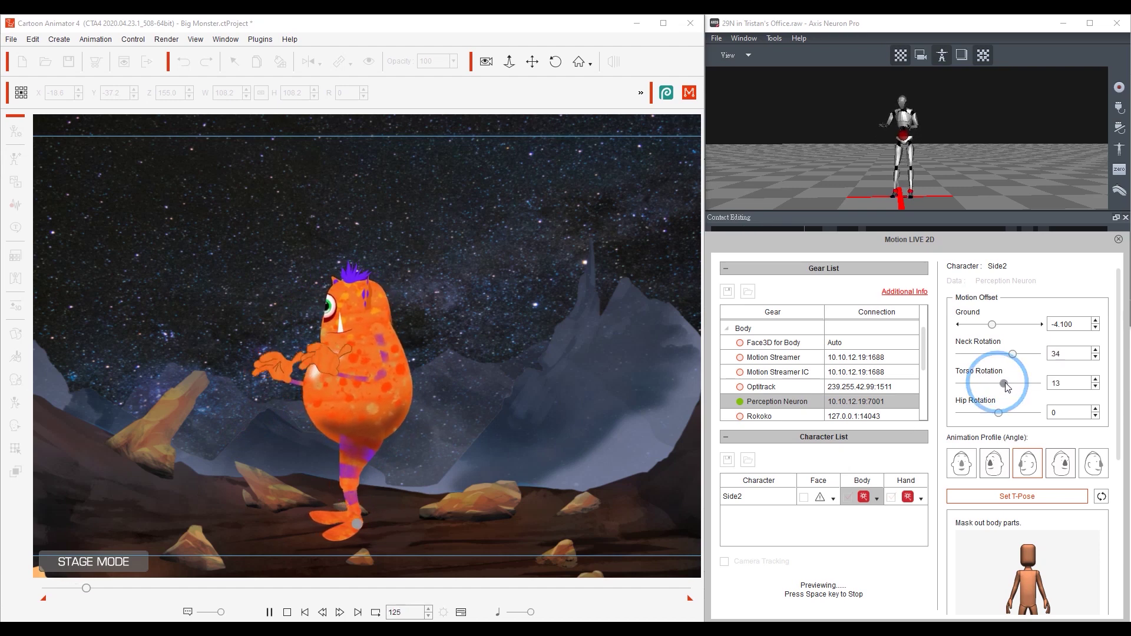
drag(989, 388, 1005, 389)
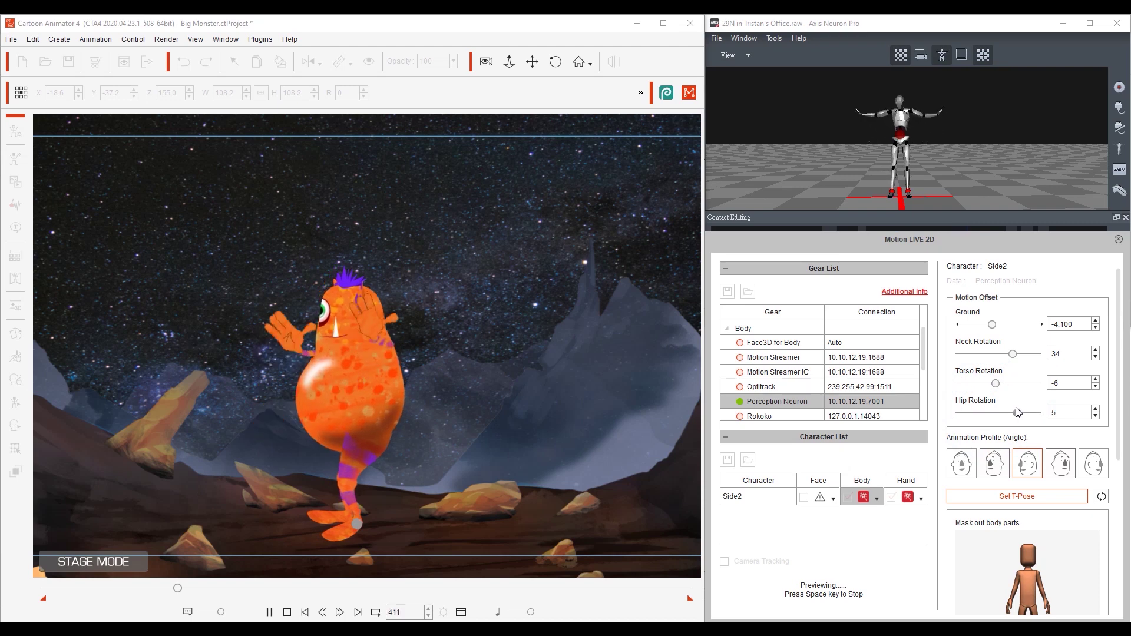
drag(1016, 408, 1010, 413)
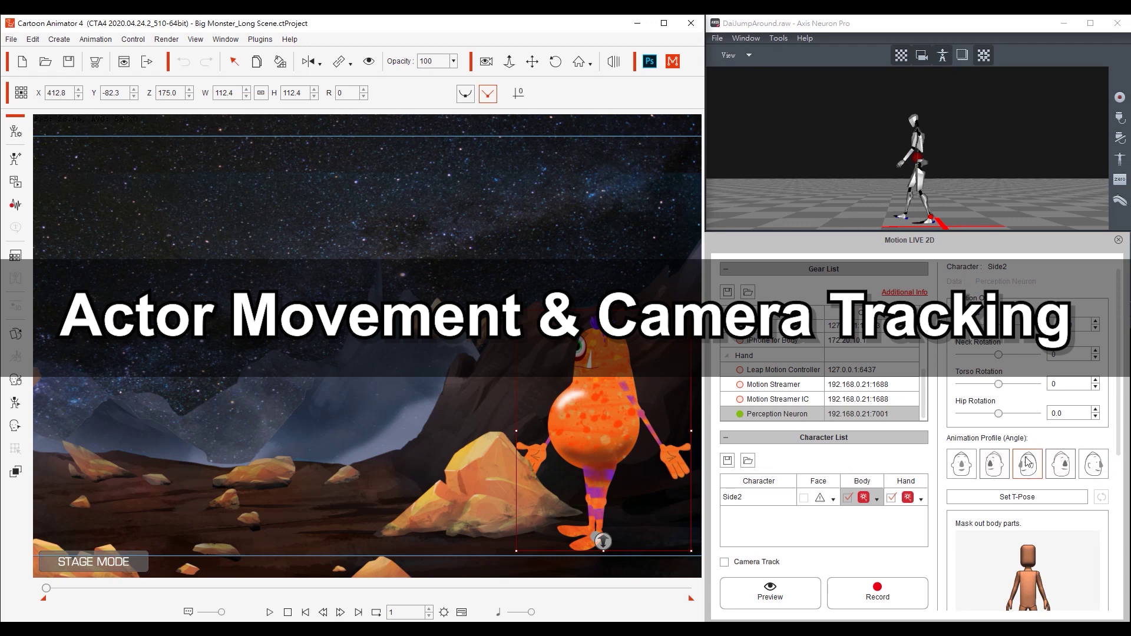
Preview the monster live while playing the recorded mocap in Axis Neuron, then stop
click(769, 594)
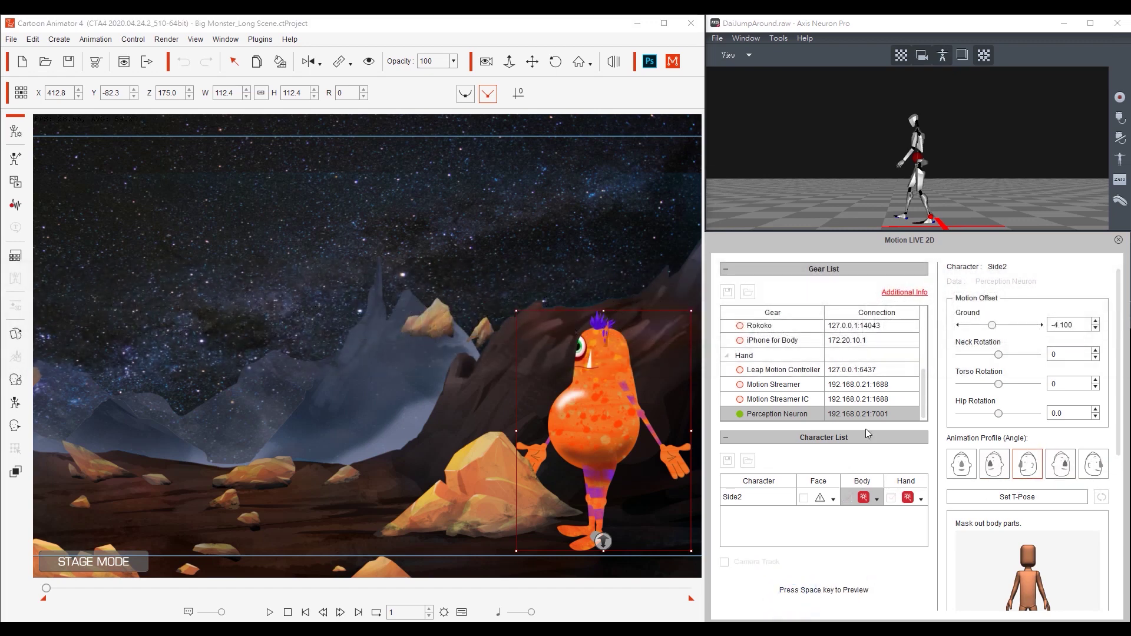
key(space)
click(922, 256)
click(900, 290)
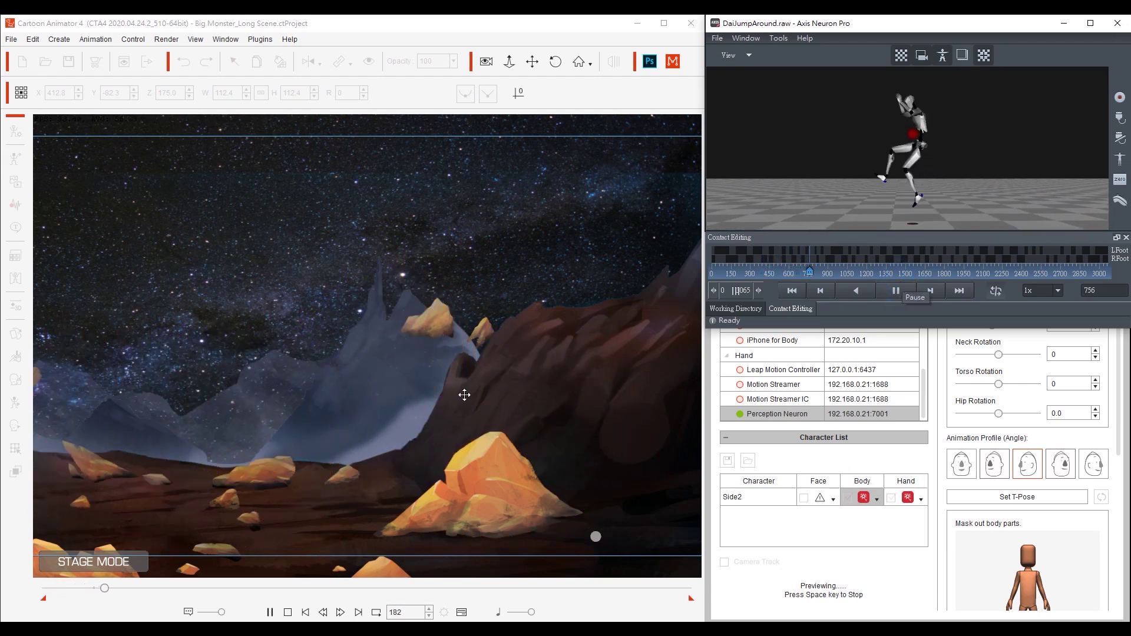
click(816, 589)
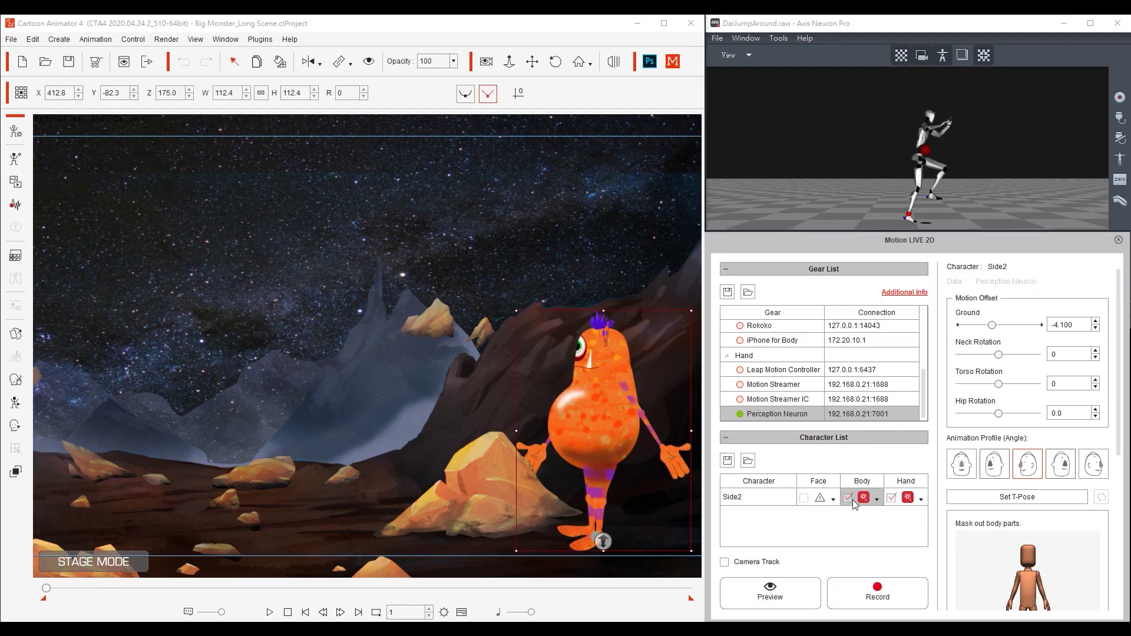
Enable Camera Track and restart the live mocap preview
click(758, 564)
click(770, 591)
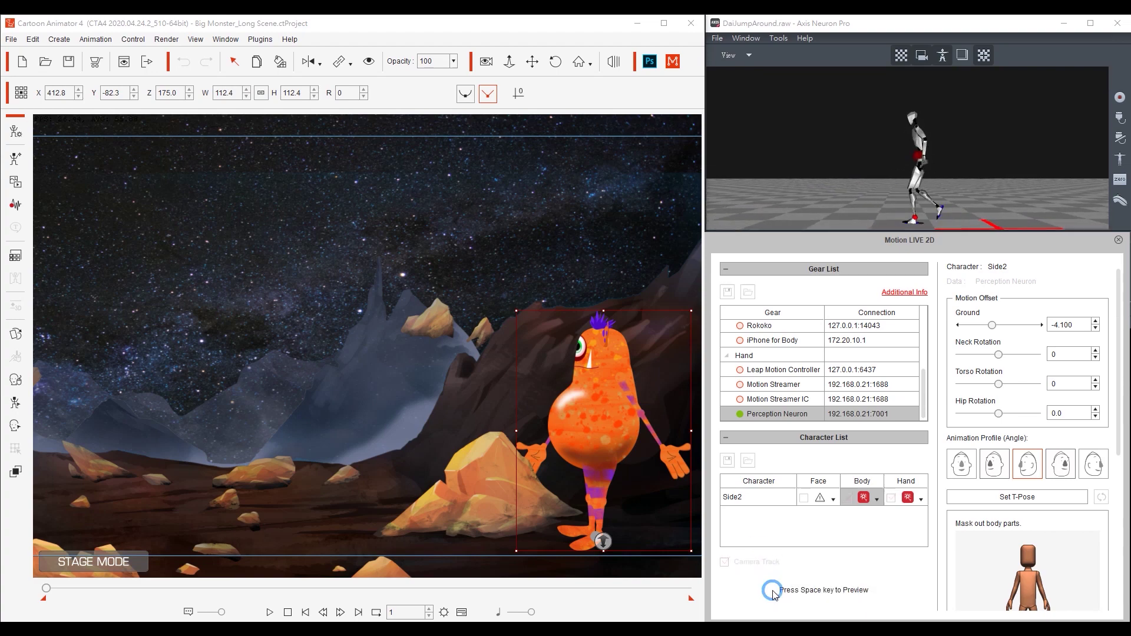
key(space)
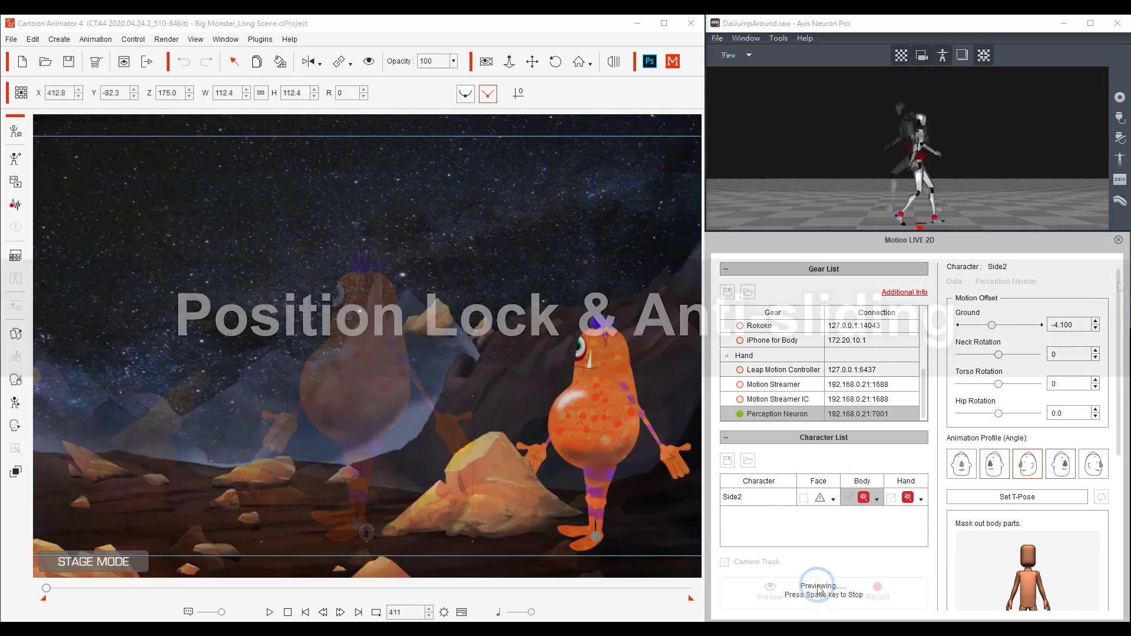
Tick Position Lock, preview the live mocap, then tick Unlock Height
drag(1121, 292, 1121, 384)
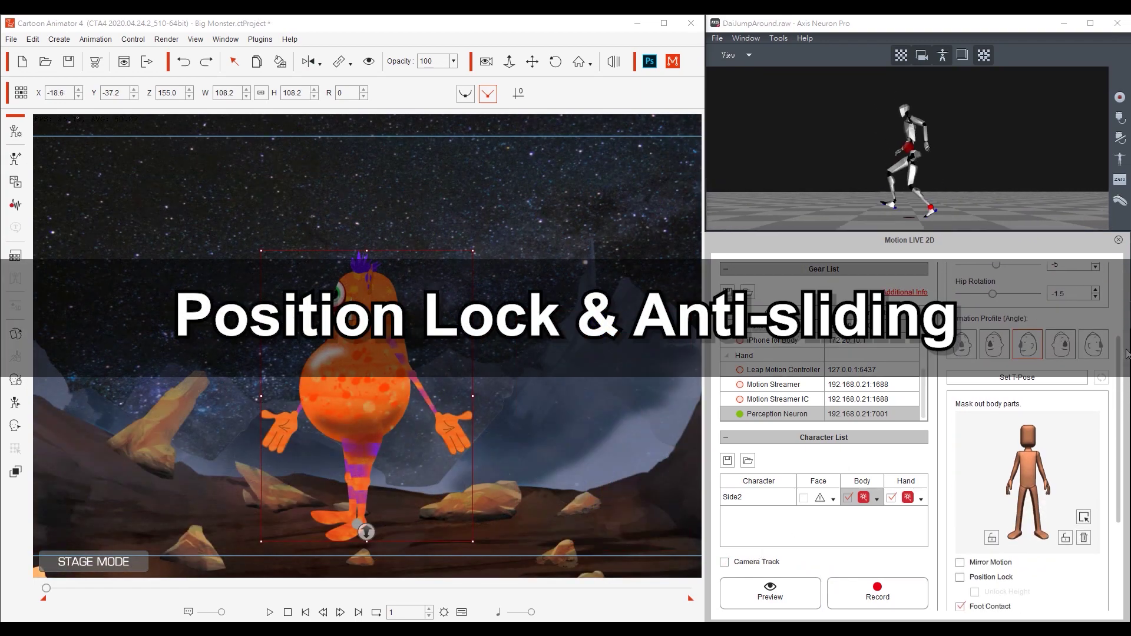
scroll(1030, 526, down, 1)
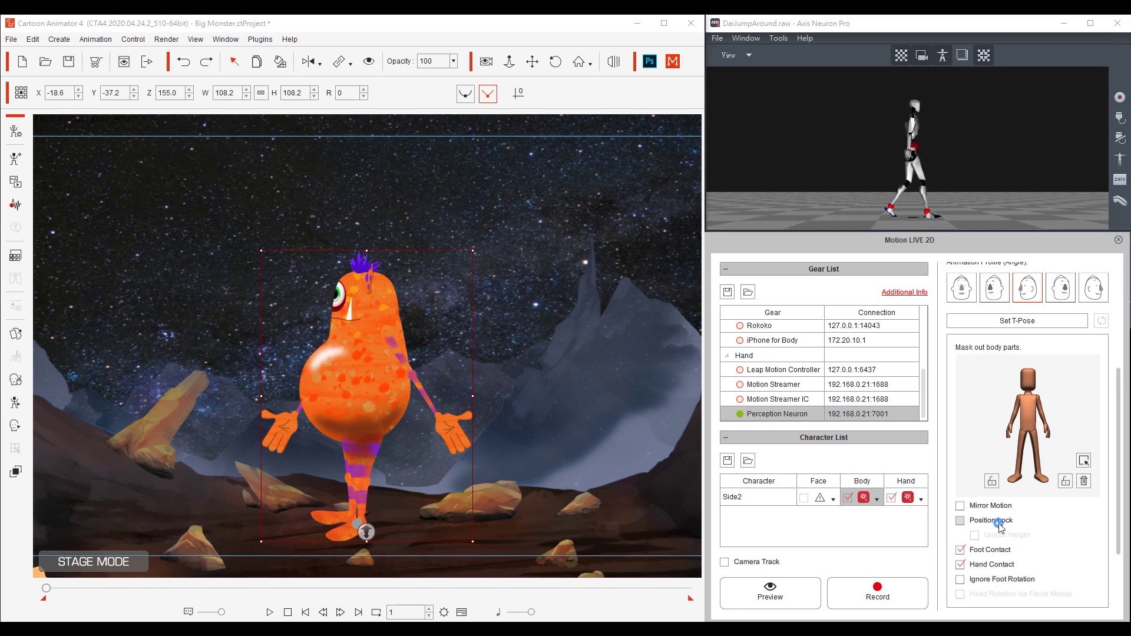
click(791, 592)
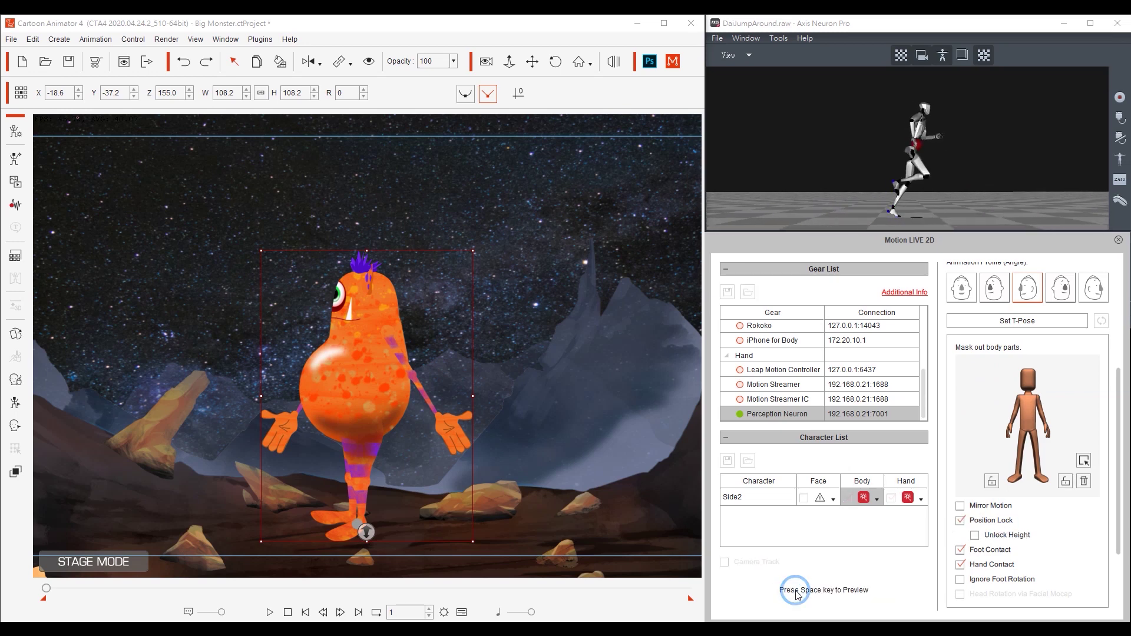
key(space)
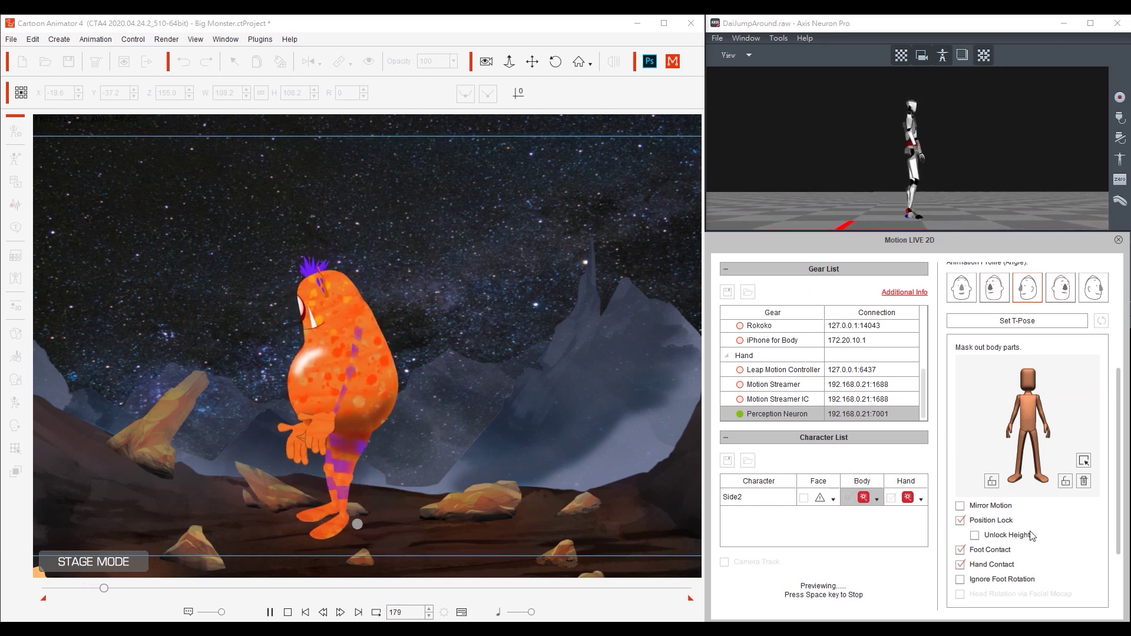
click(975, 536)
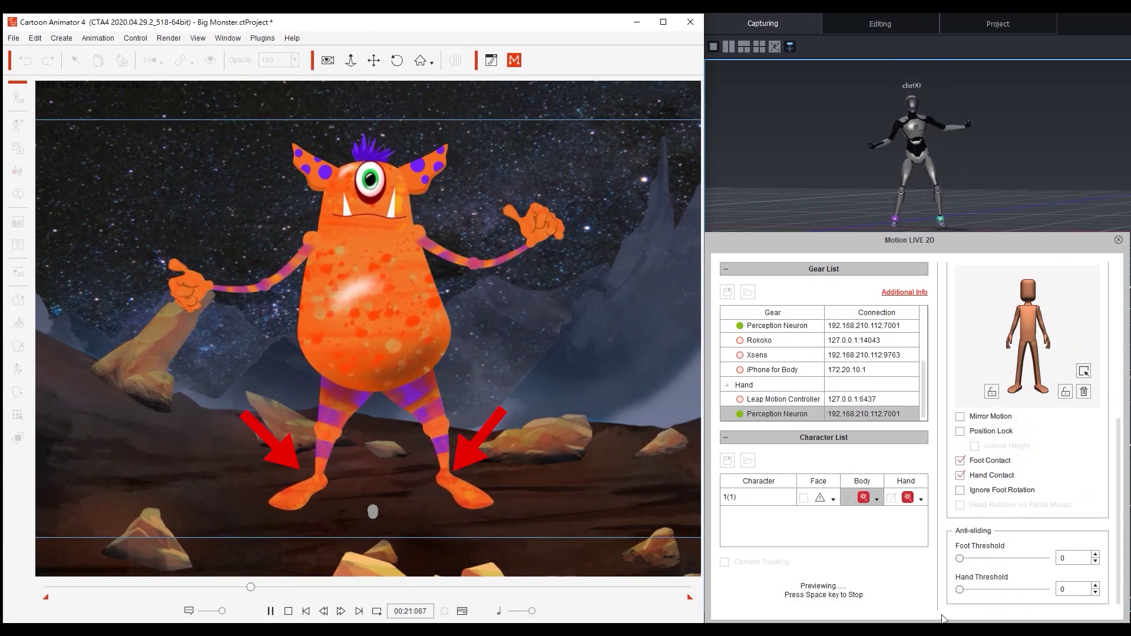
Raise the Foot Threshold to 7 and lock one limb so it stays planted
drag(959, 559, 1053, 564)
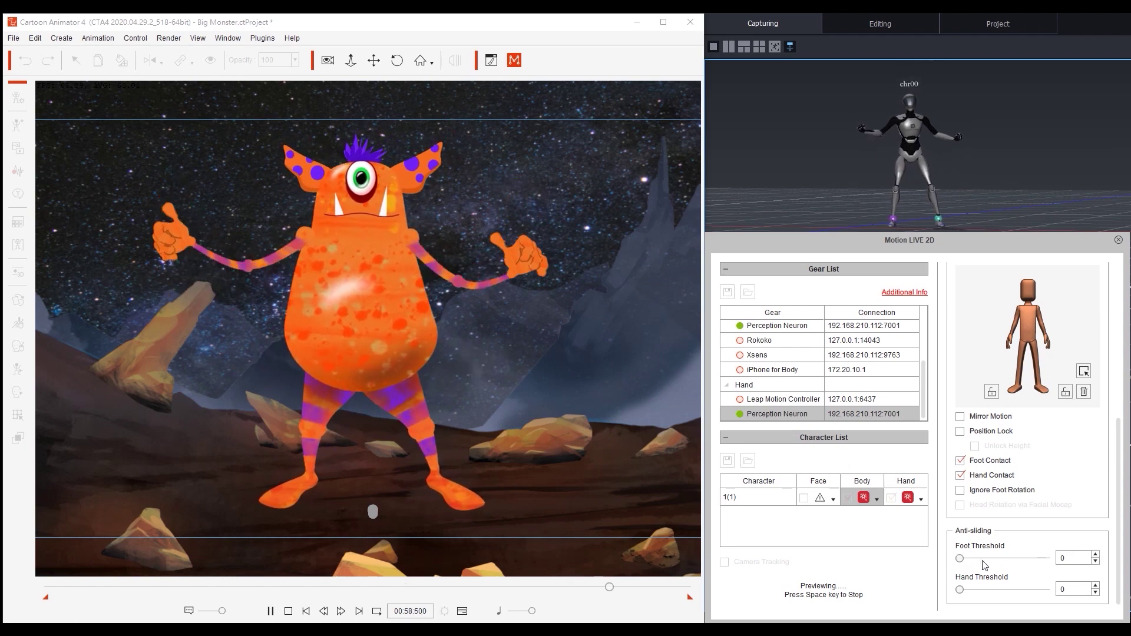
click(1066, 392)
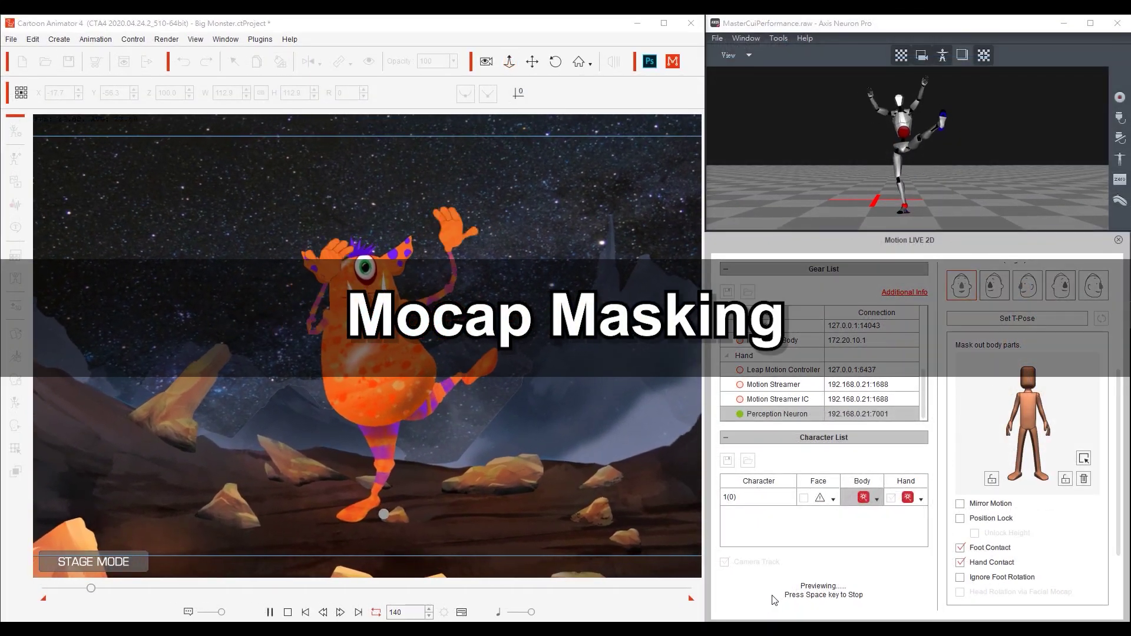
In the Mask out body parts figure, exclude the legs, then the head
click(1036, 462)
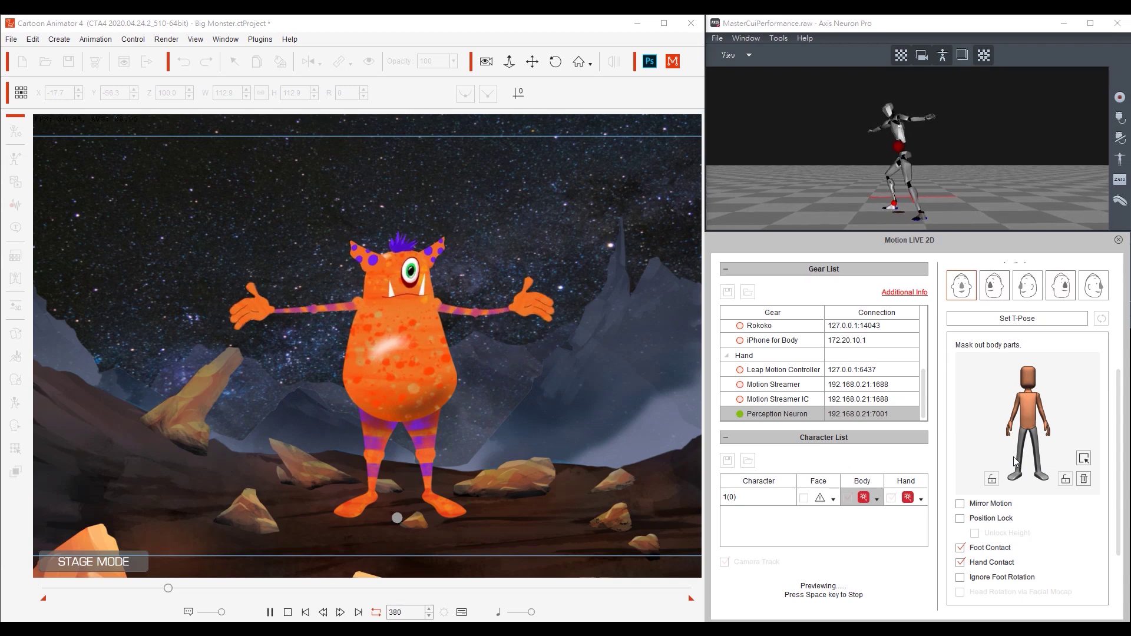
click(1025, 378)
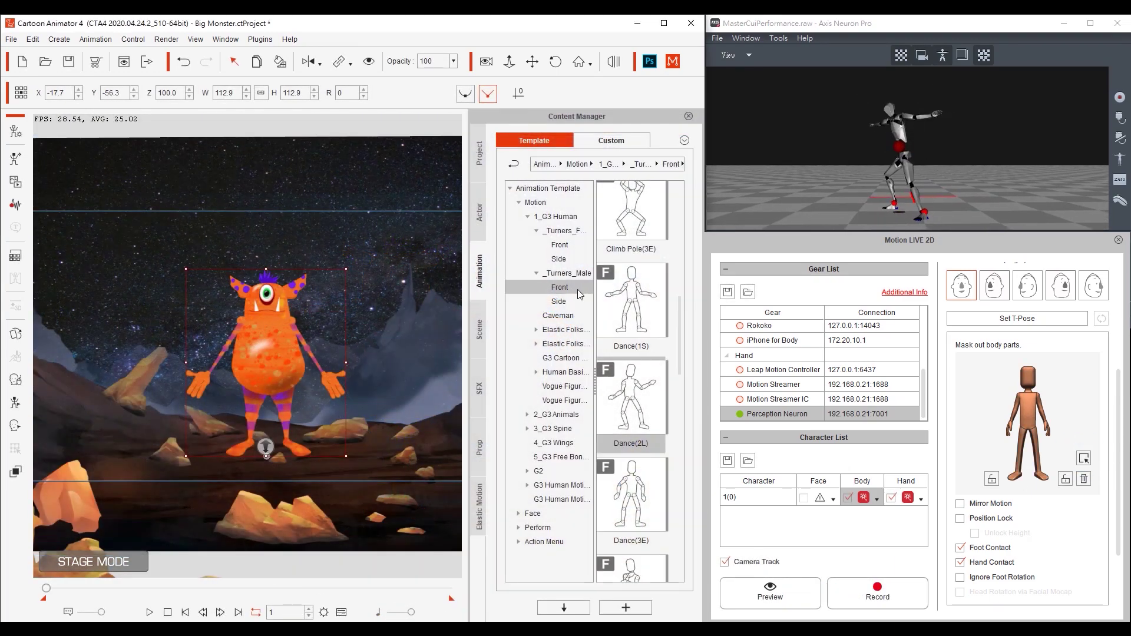
Drop the Dance(2L) clip onto the monster and stop its playback
drag(630, 400, 279, 353)
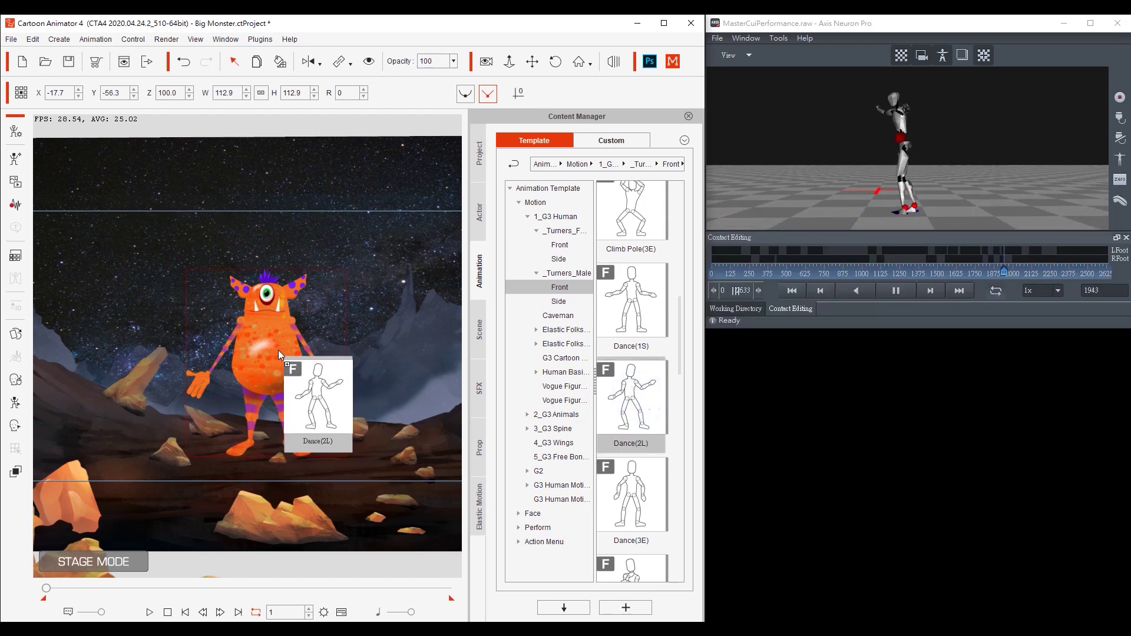
drag(278, 350, 278, 350)
key(space)
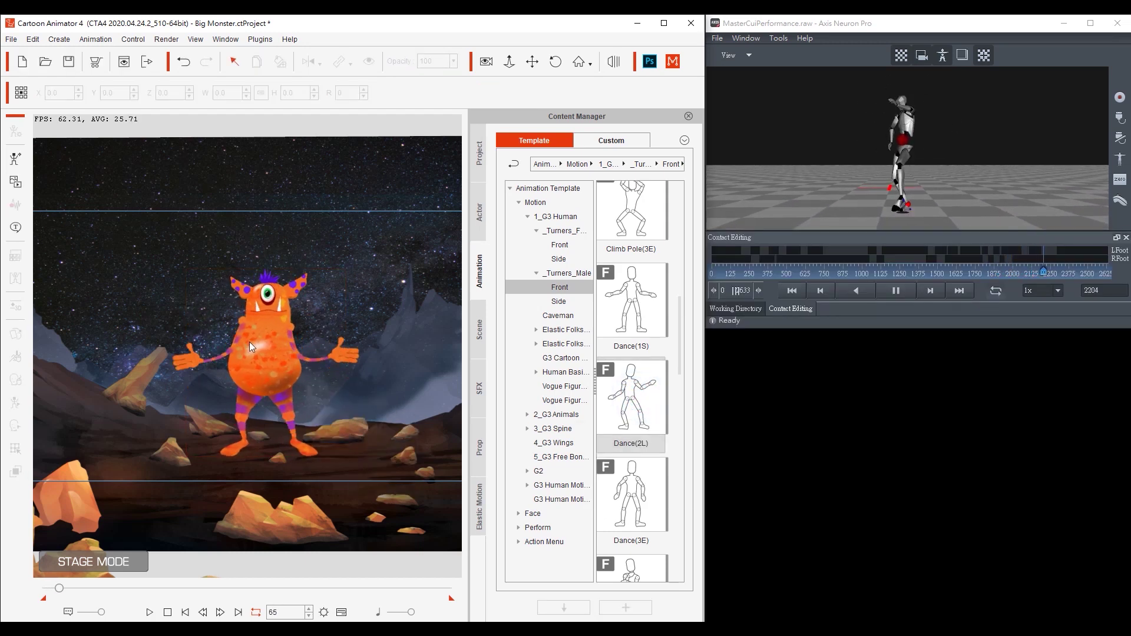
Close Content Manager and show the Timeline with the monster's Motion track expanded
click(689, 117)
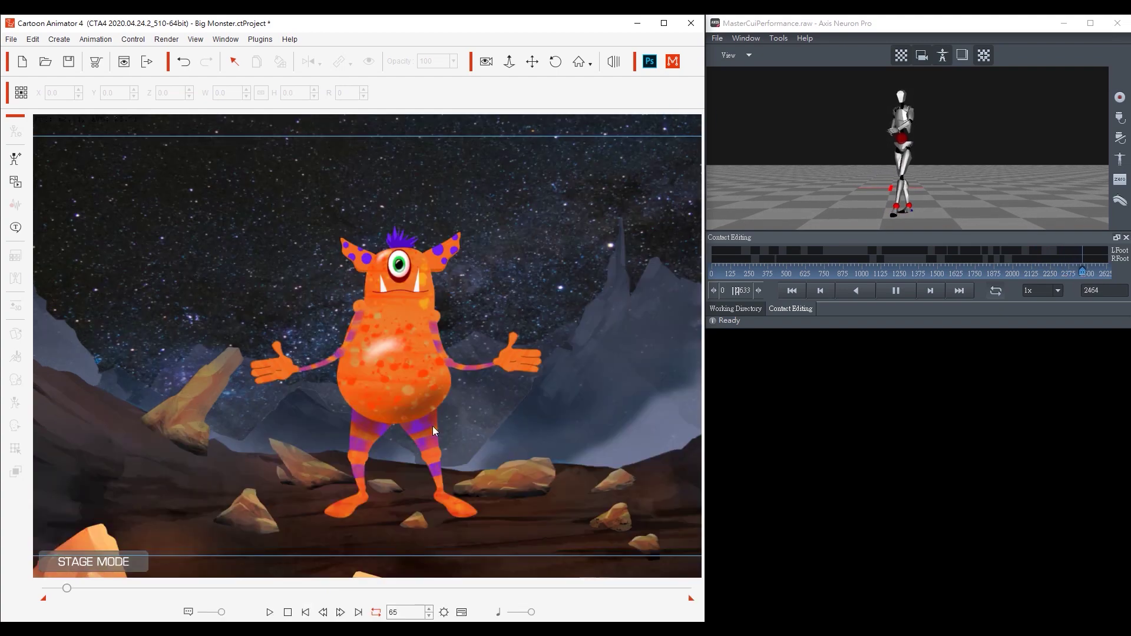
click(461, 612)
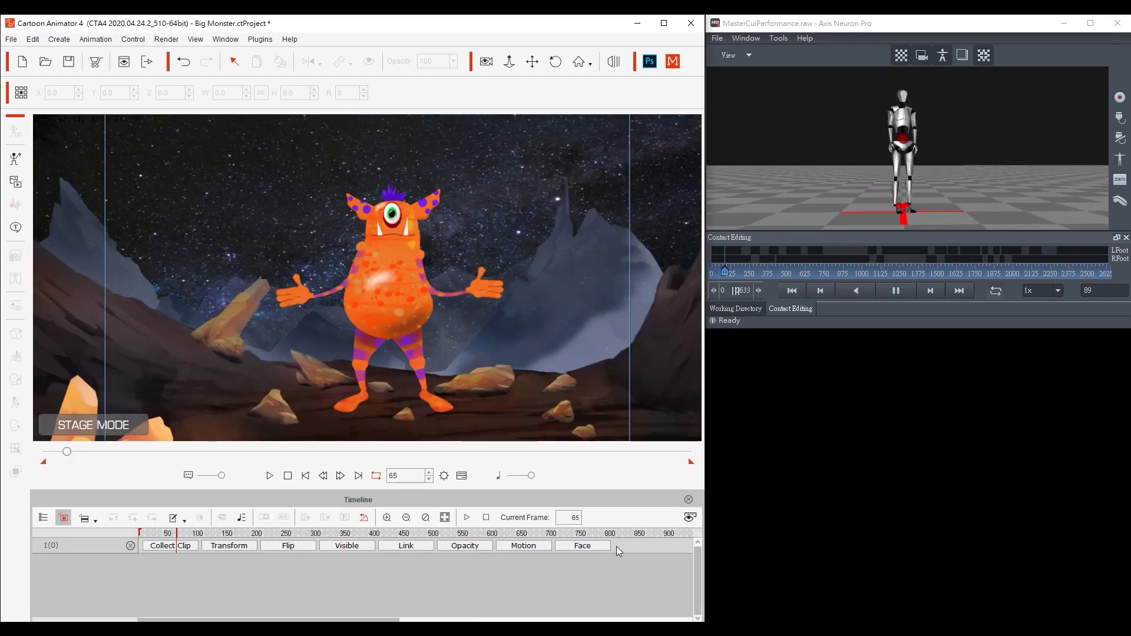
click(525, 546)
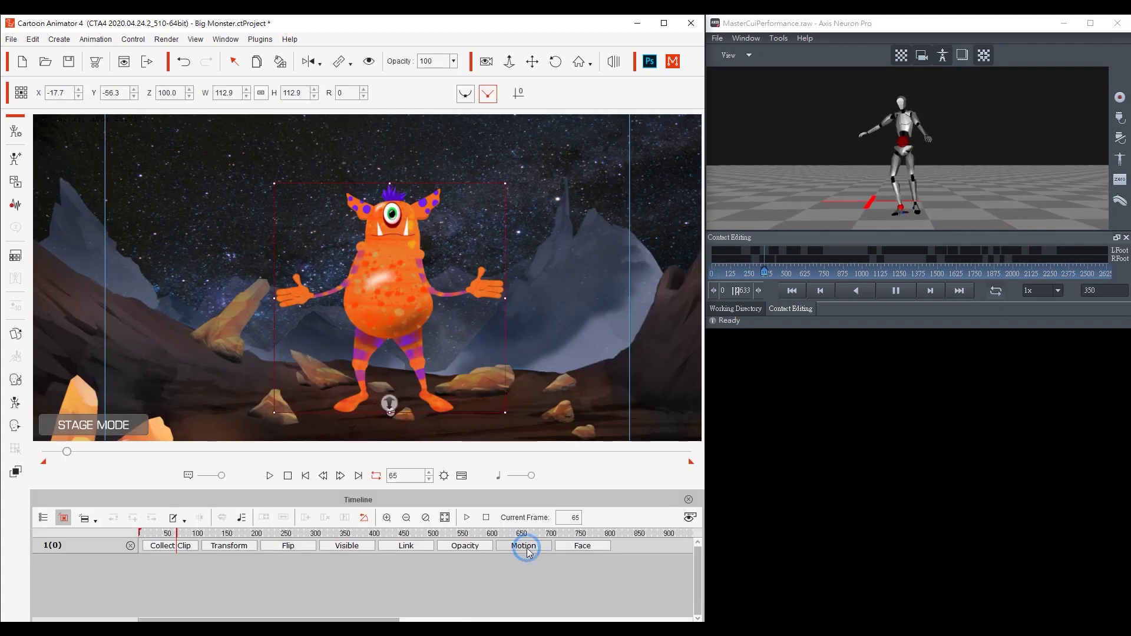
scroll(178, 593, up, 2)
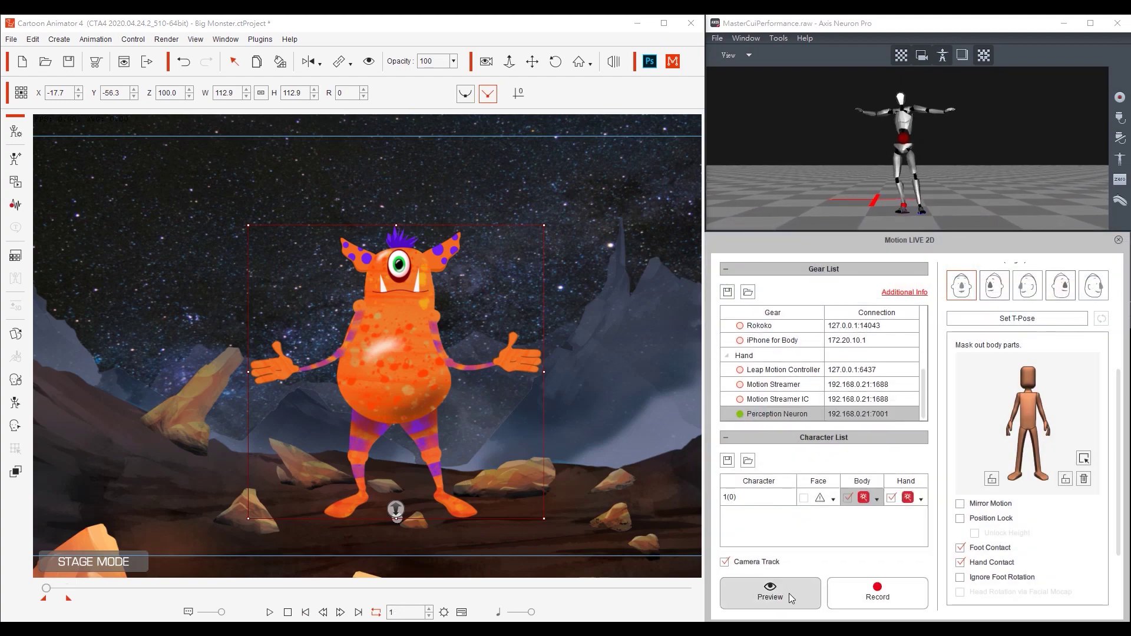
Start the Motion LIVE 2D preview with the Dance(2L) track visible on the Timeline
click(771, 592)
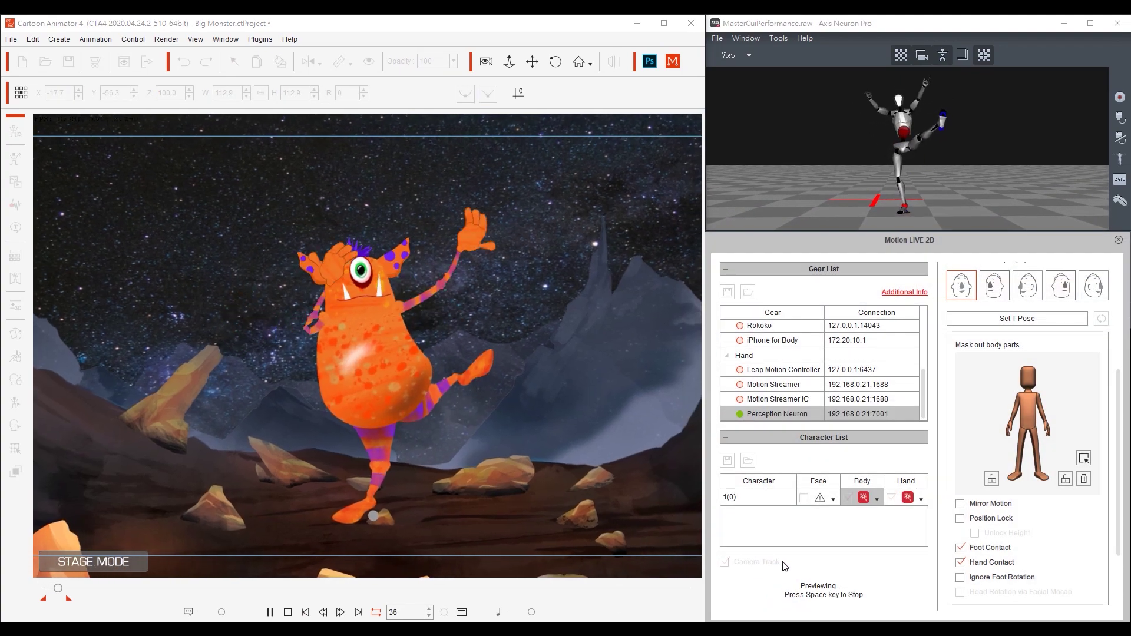
click(463, 612)
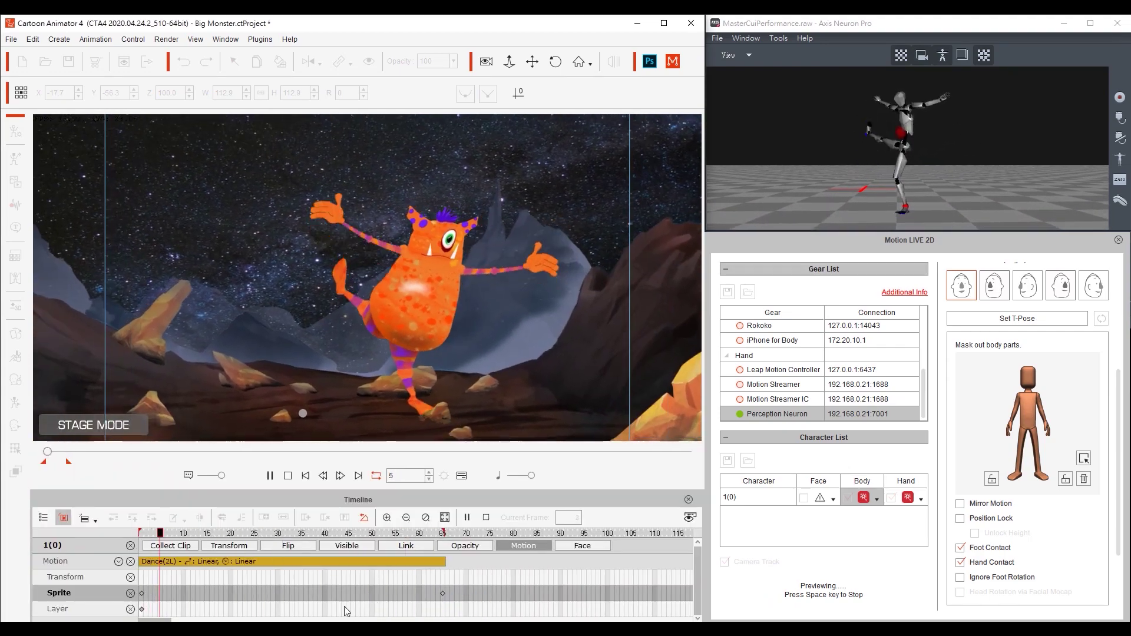